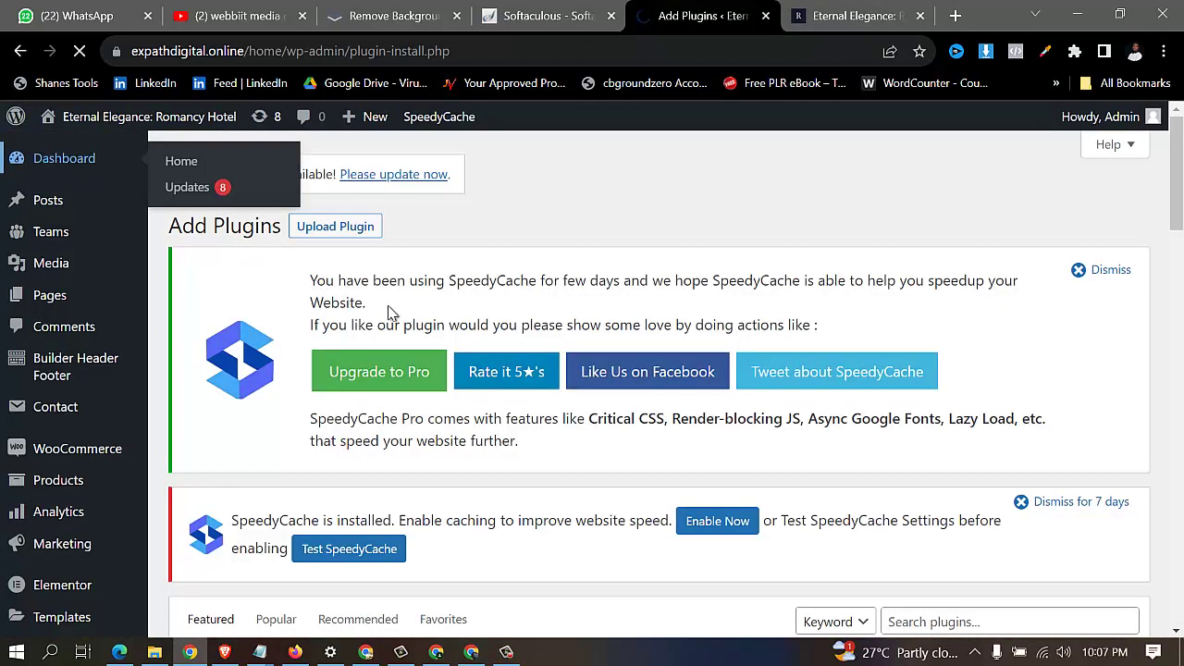
- Open the Add New plugins page from the Plugins menu in the admin sidebar
scroll(125, 312, "down", 2)
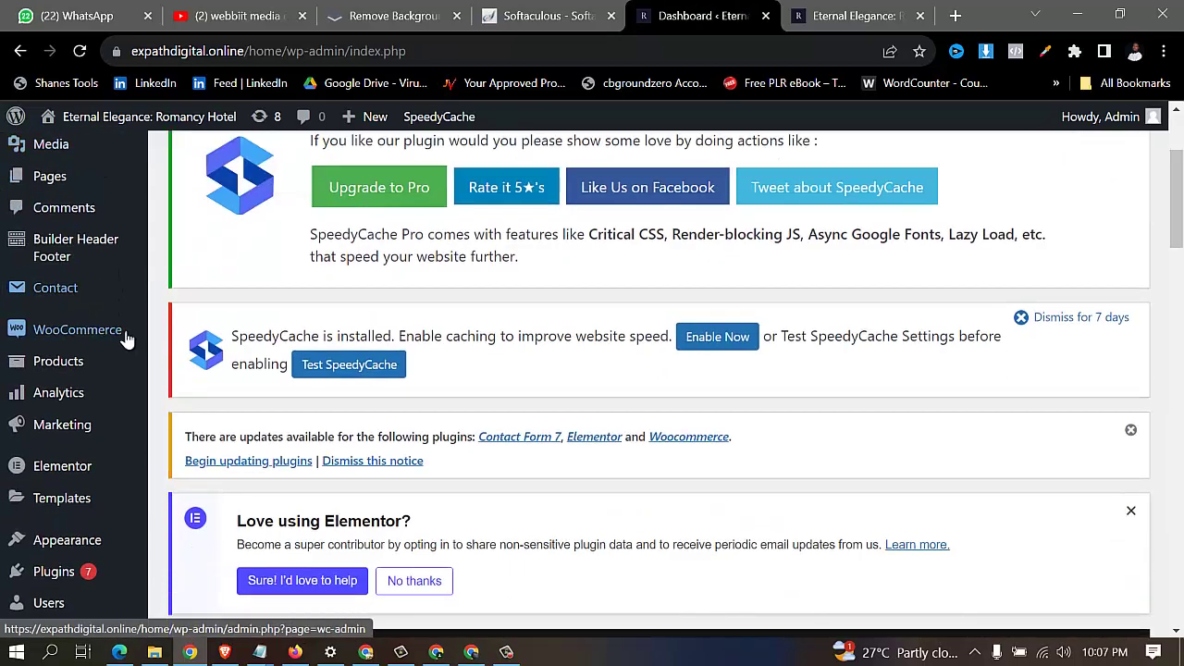
scroll(395, 277, "up", 2)
scroll(389, 273, "down", 3)
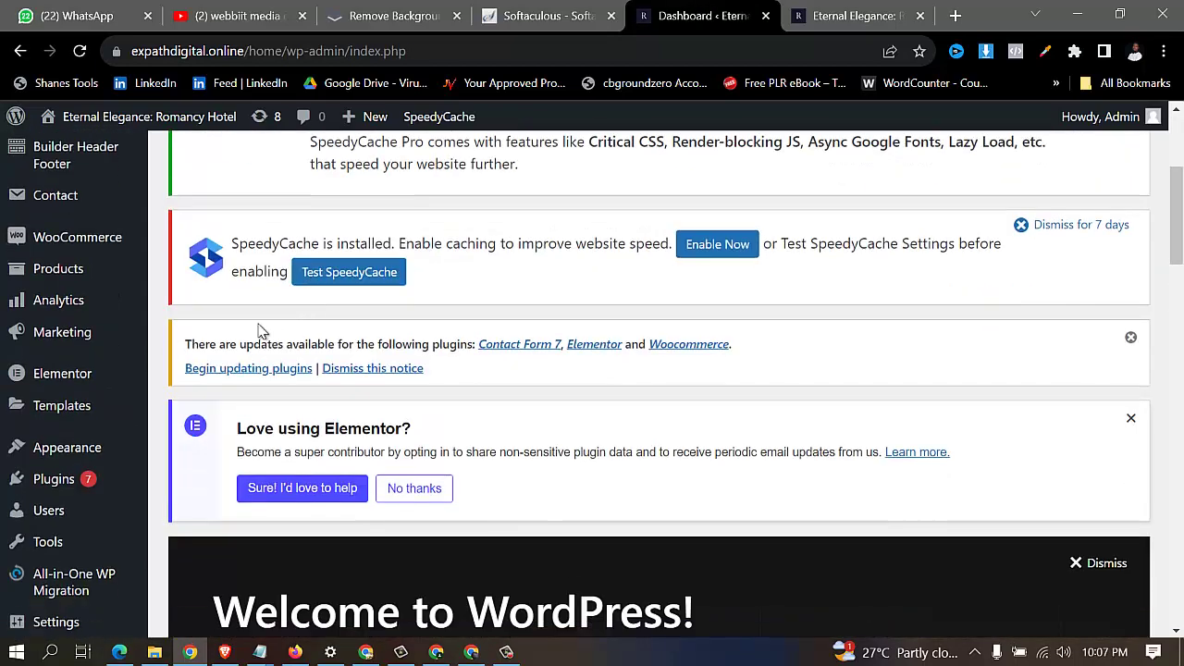
mouse_move(48, 490)
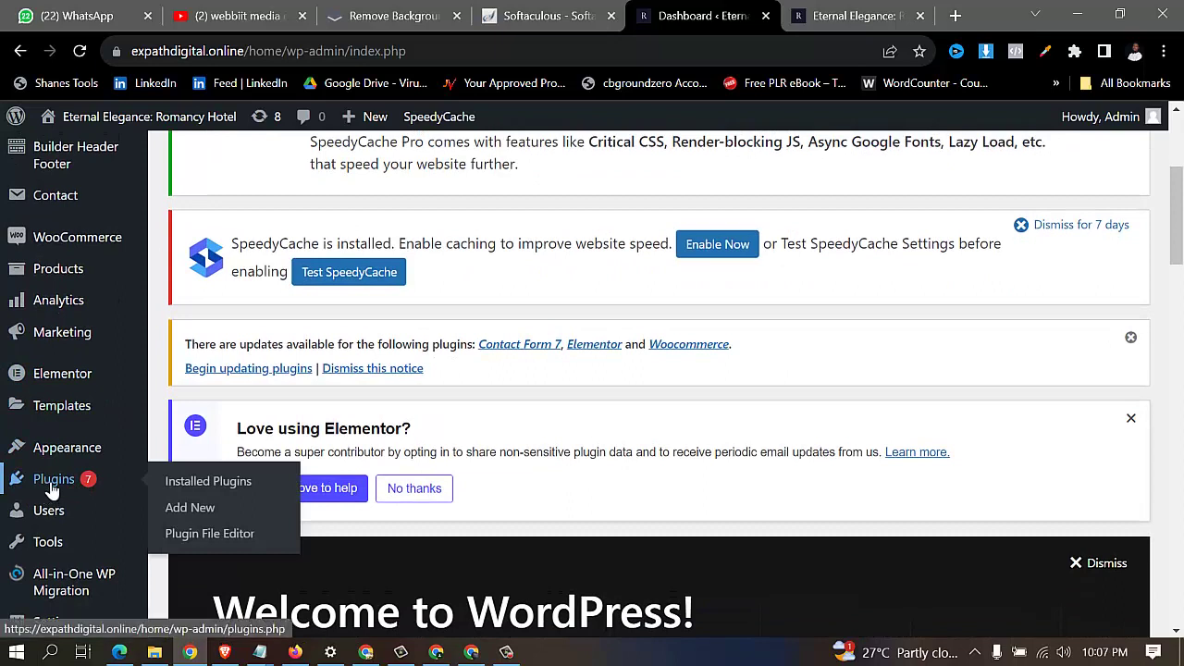
left_click(196, 510)
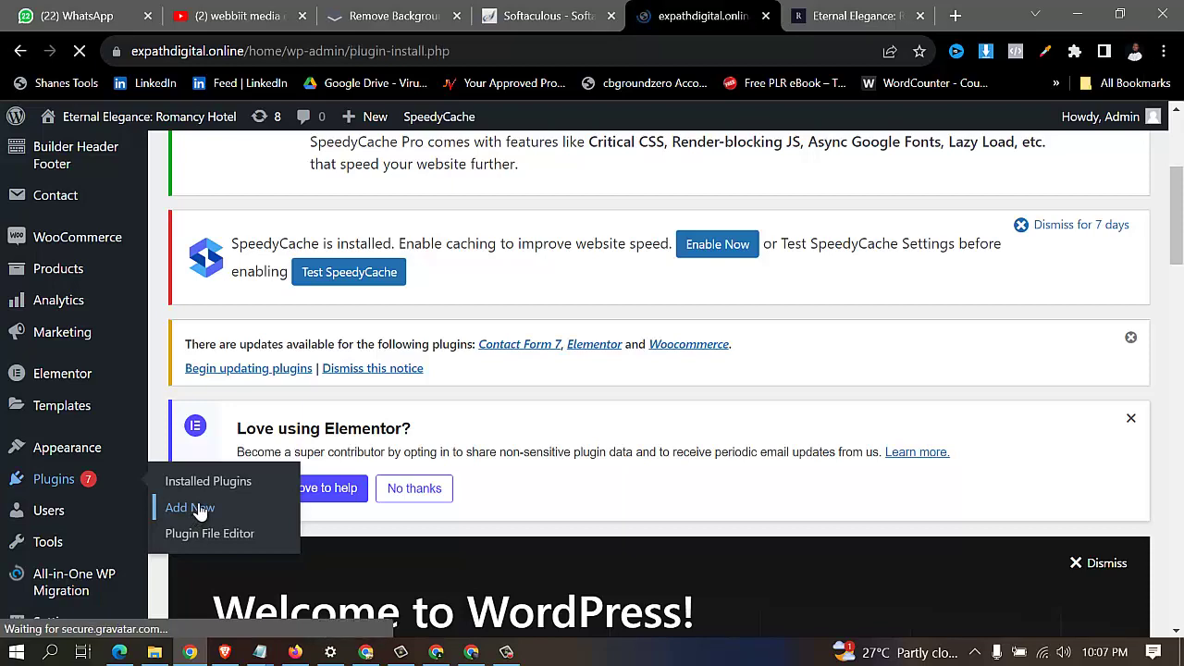
- Search the plugin directory for 'google language translator'
scroll(398, 380, "down", 4)
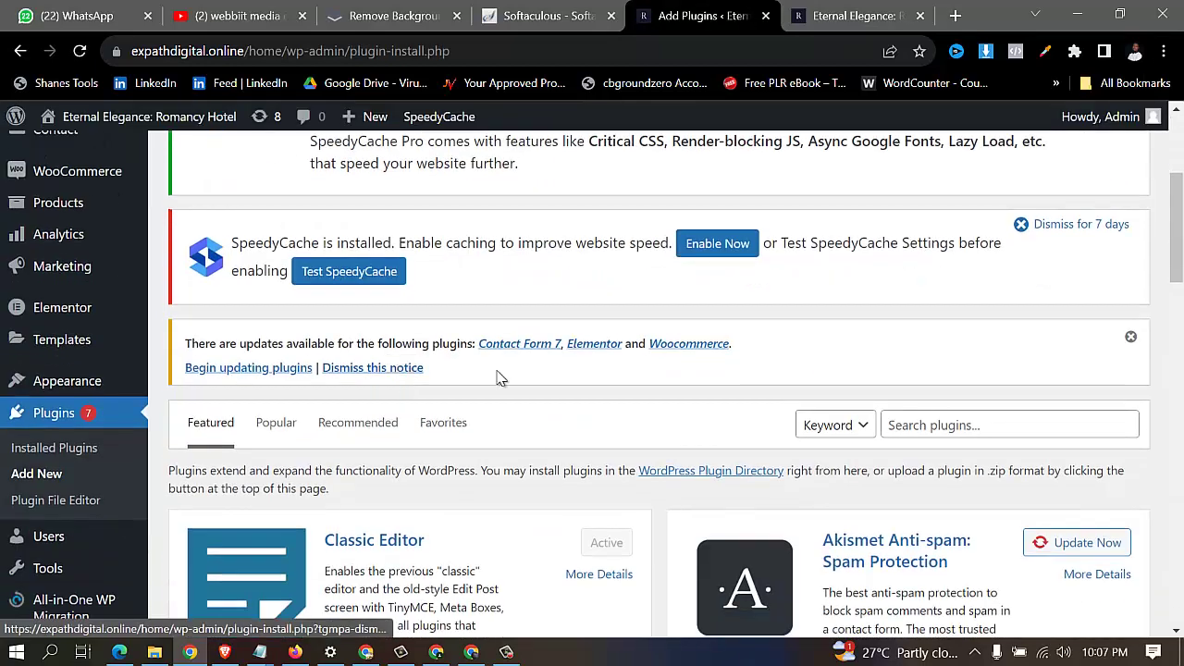
left_click(965, 333)
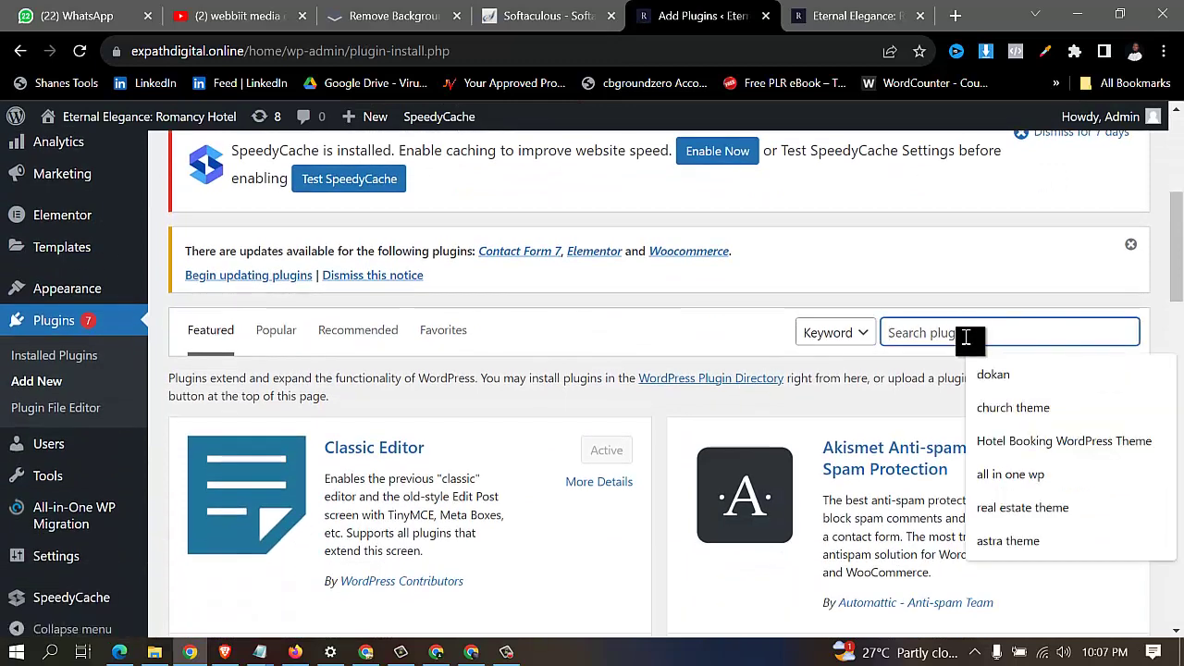
type("ggo")
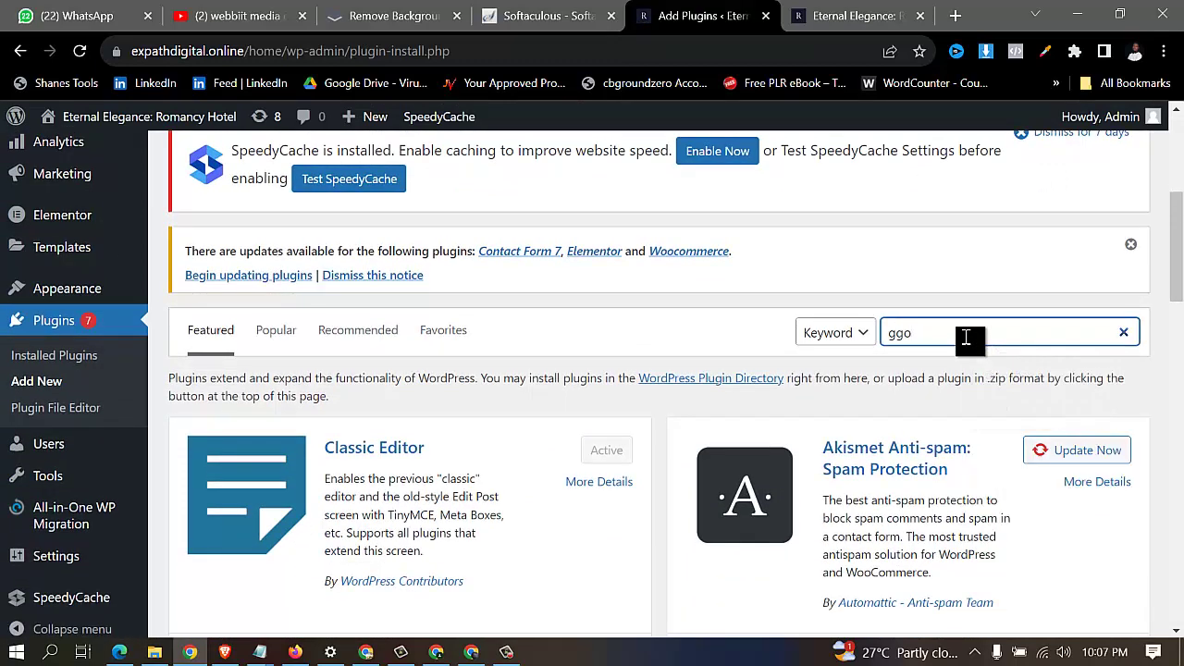
key("BackSpace")
type("oolge")
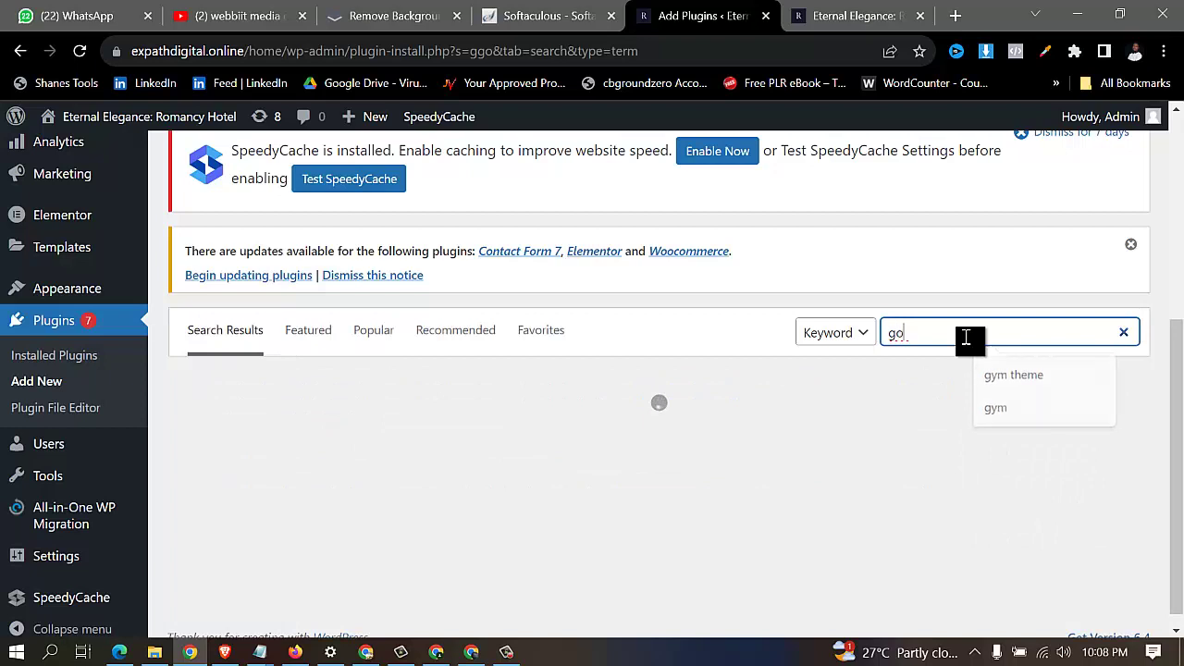
type(" tran")
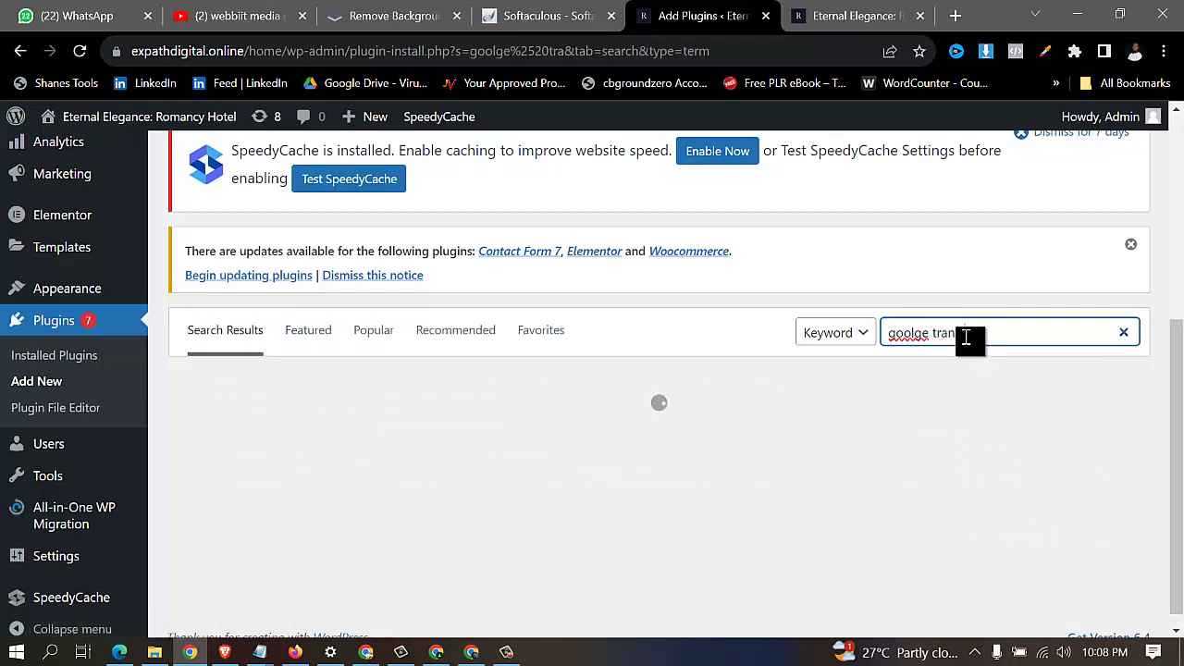
type("lator")
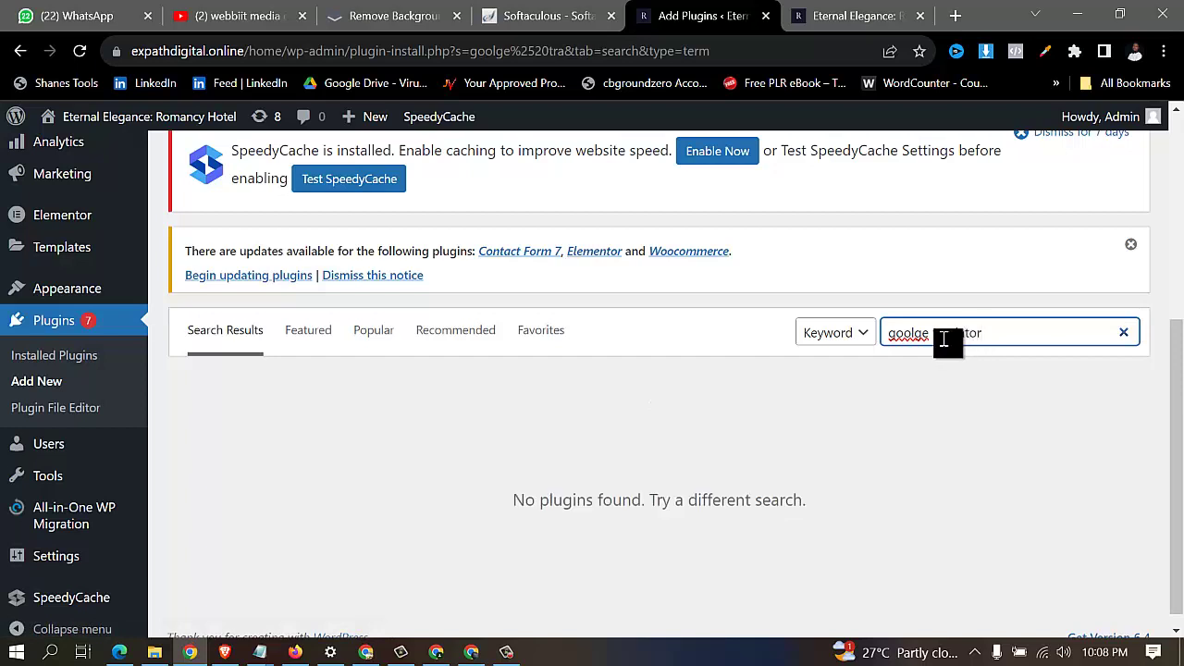
left_click(922, 335)
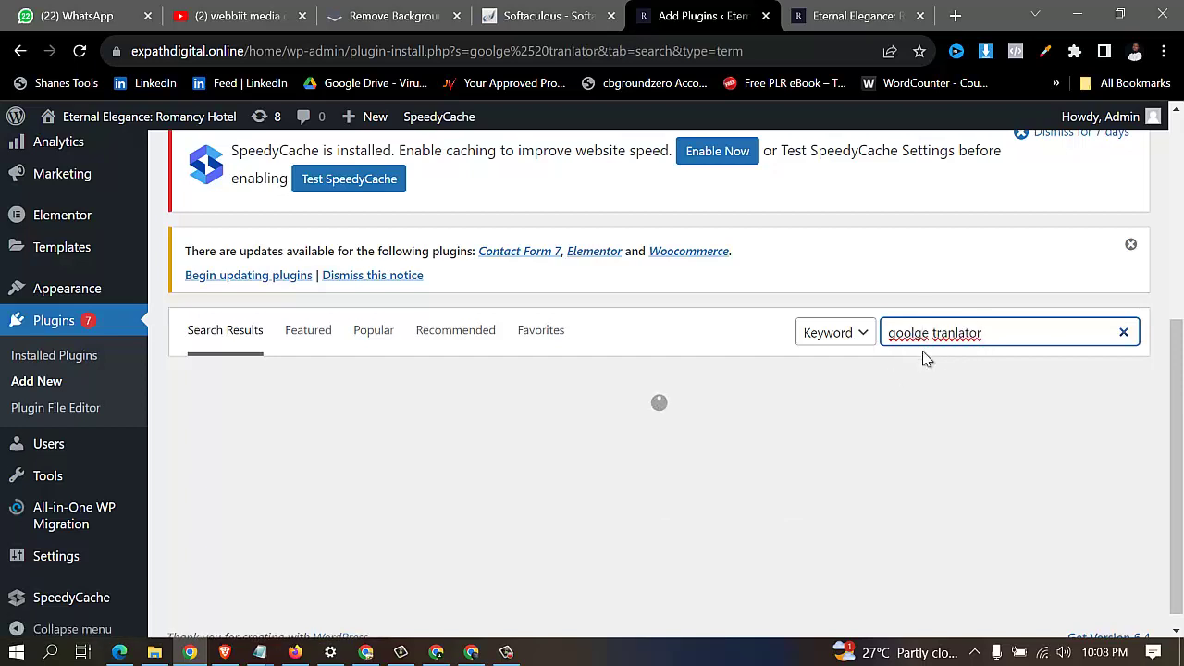
key("BackSpace")
key("BackSpace")
type("gl")
left_click(934, 336)
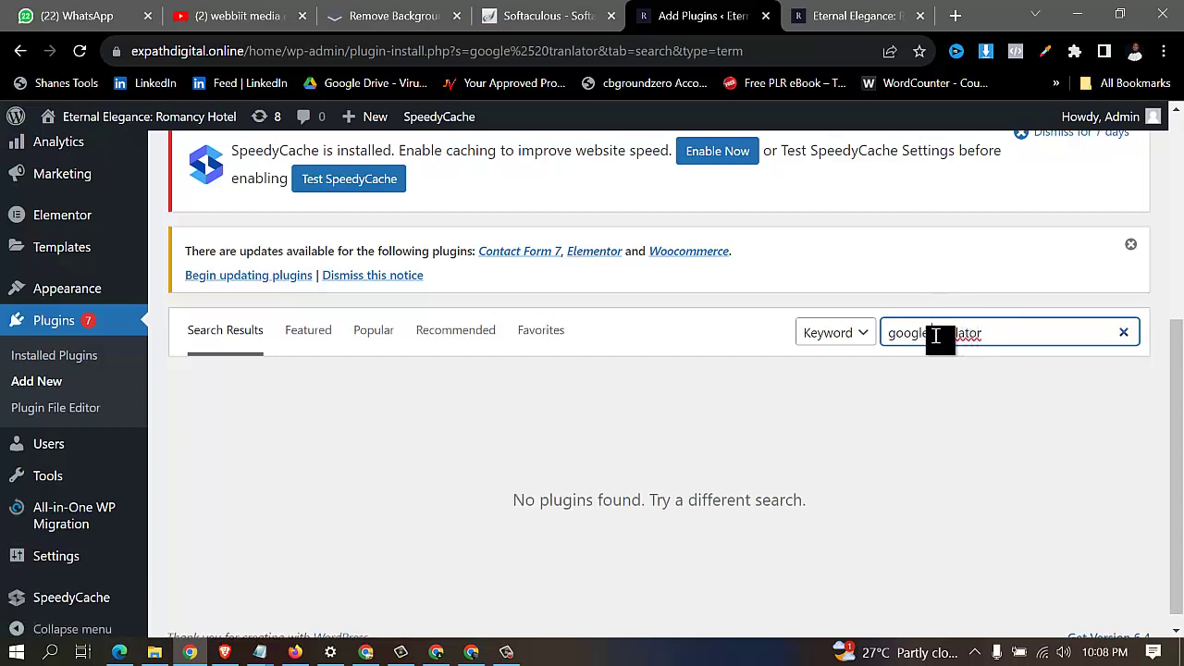
type("language")
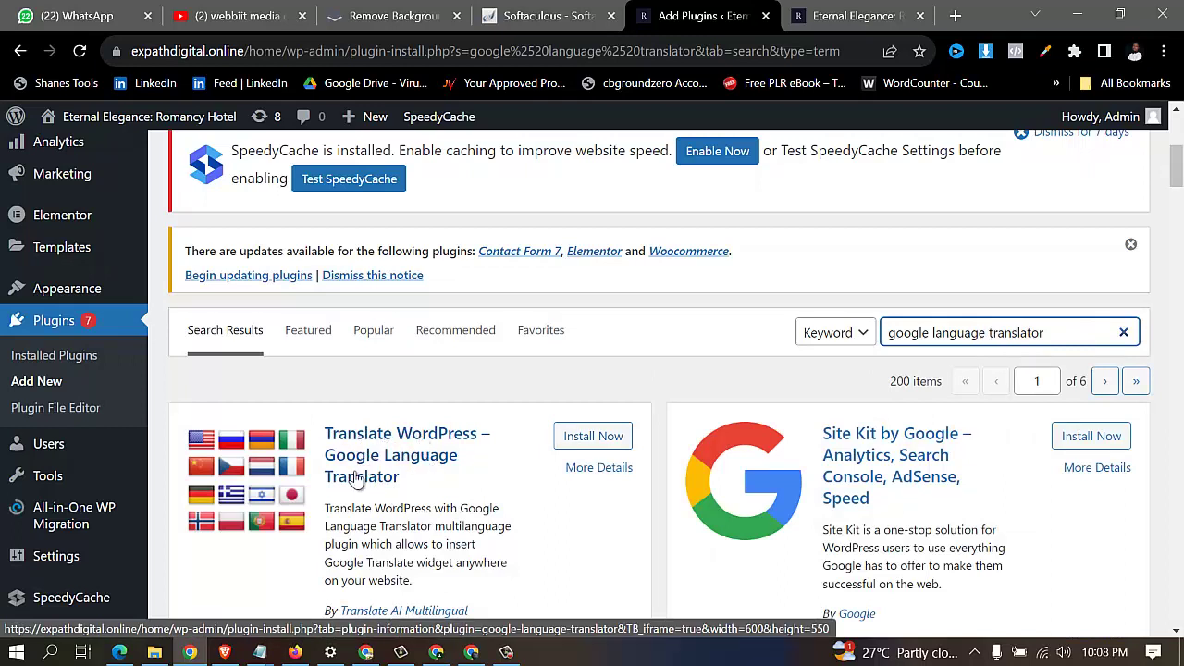
- Install and activate Google Language Translator, then view the live Eternal Elegance site
left_click(599, 444)
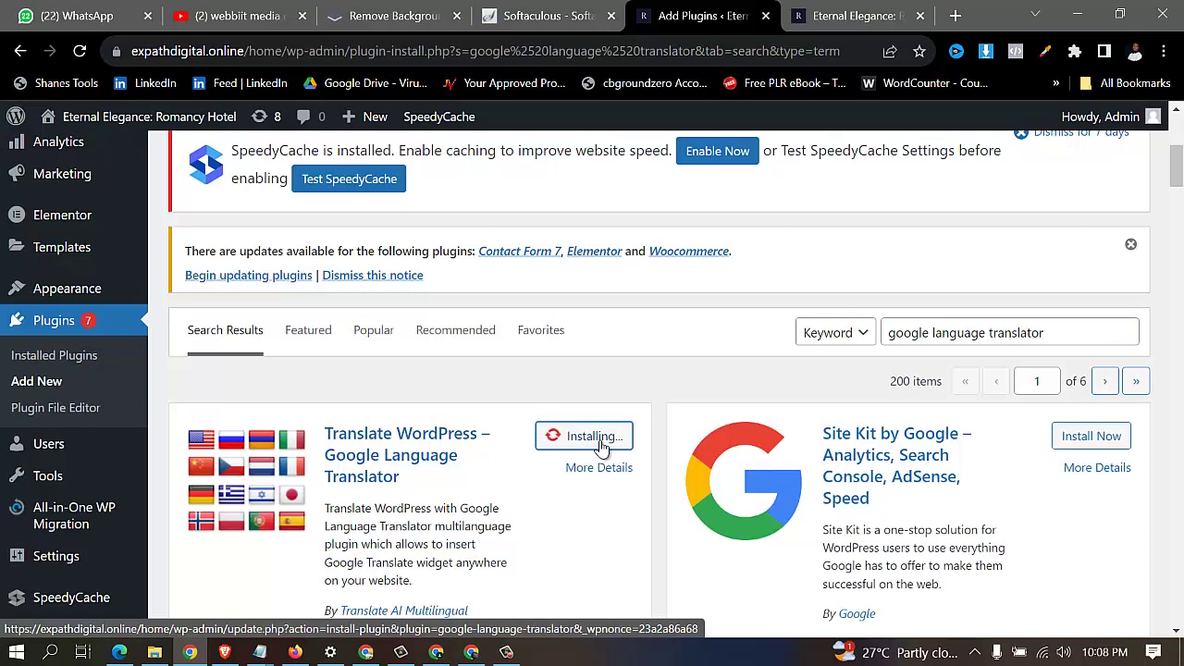
left_click(601, 442)
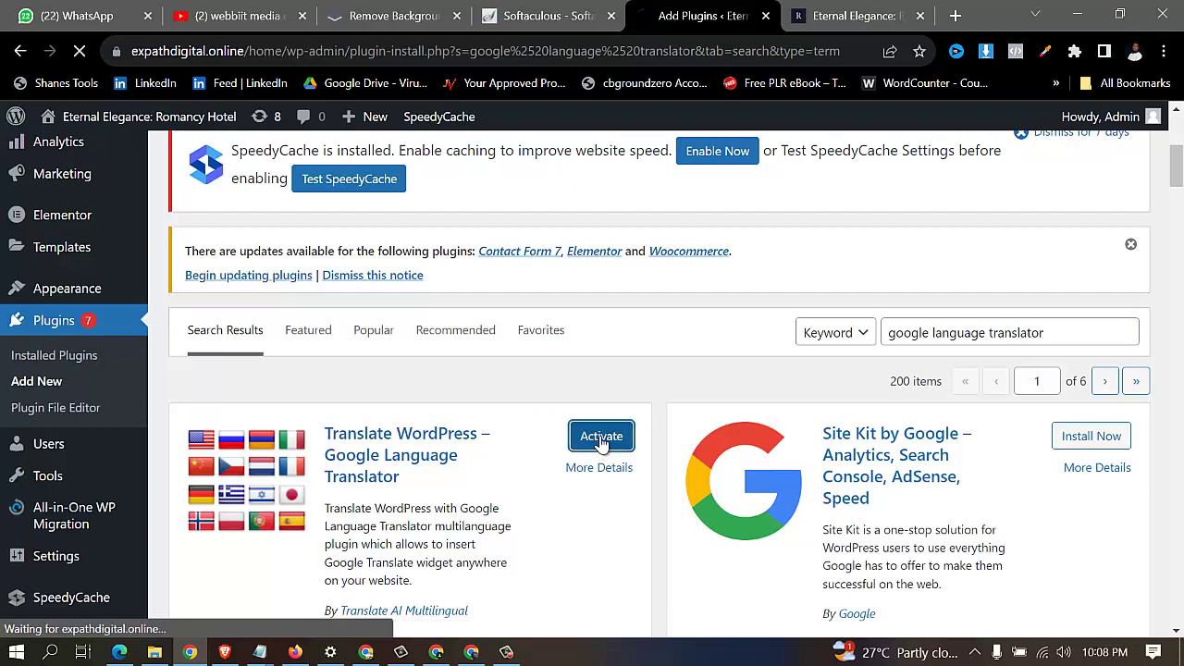
left_click(825, 19)
scroll(511, 319, "down", 3)
scroll(511, 319, "up", 3)
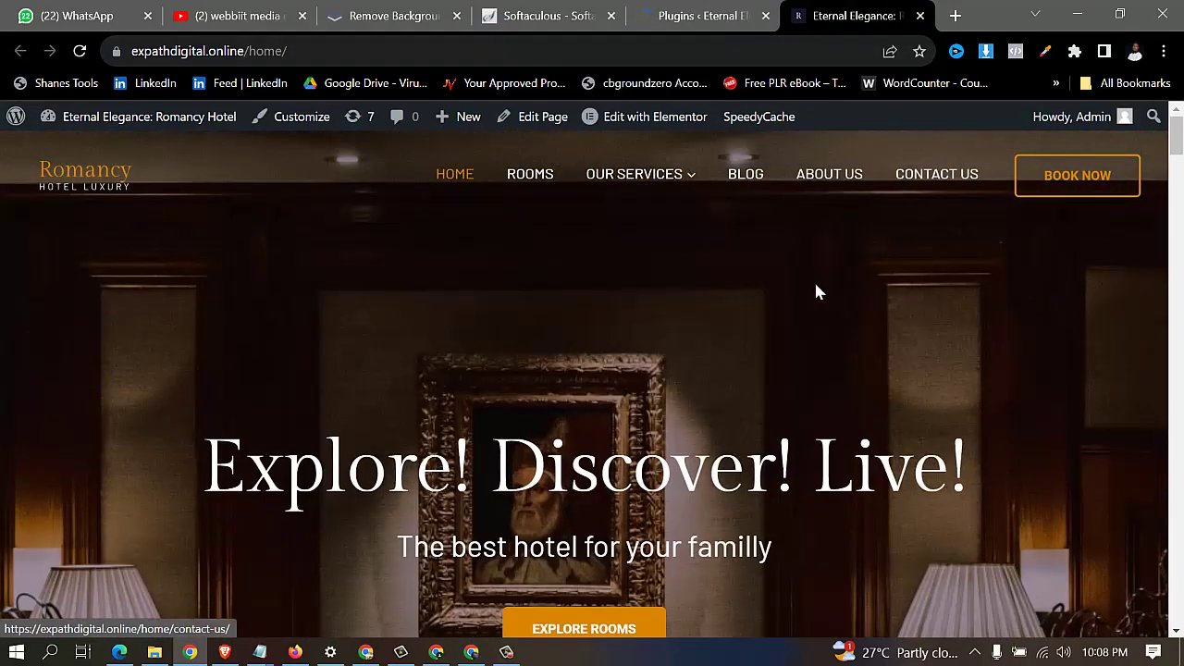
- Return to Installed Plugins and open Google Language Translator's Settings link
left_click(703, 17)
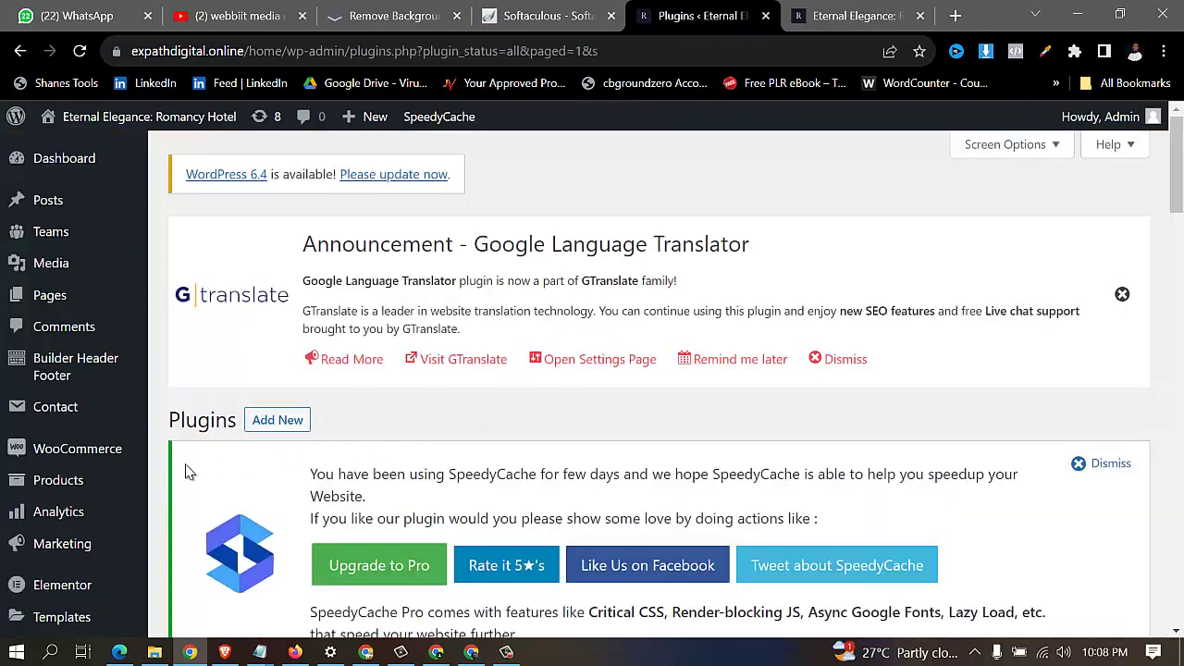
scroll(138, 481, "down", 3)
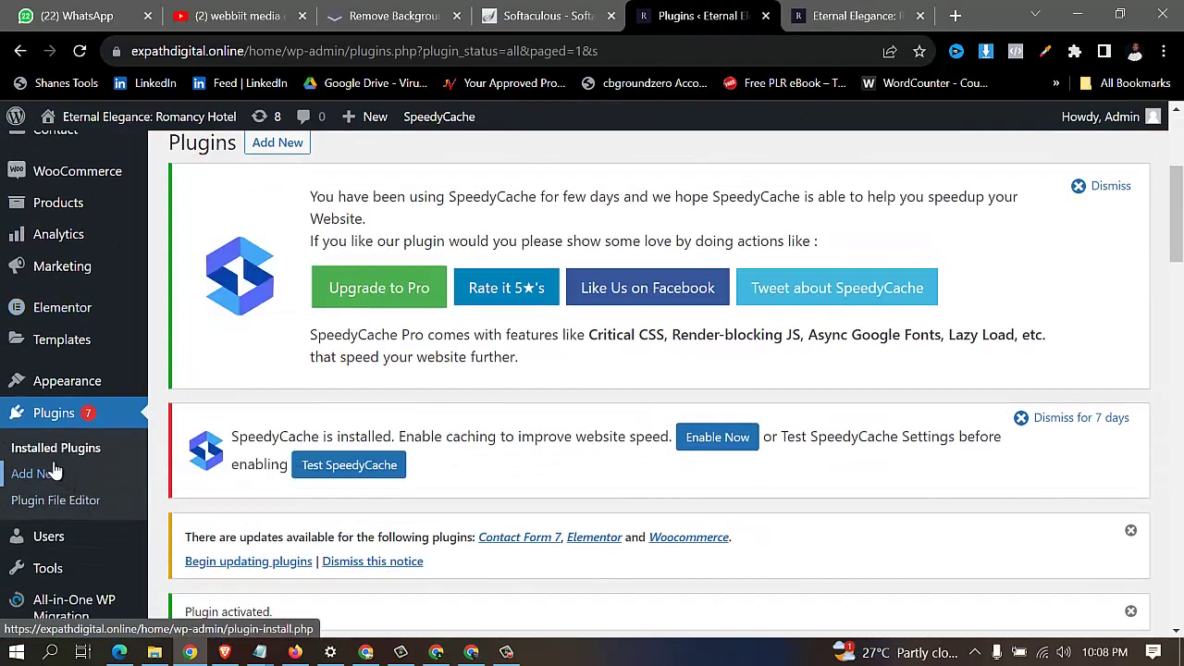
scroll(324, 448, "down", 5)
scroll(337, 435, "down", 3)
scroll(305, 407, "down", 9)
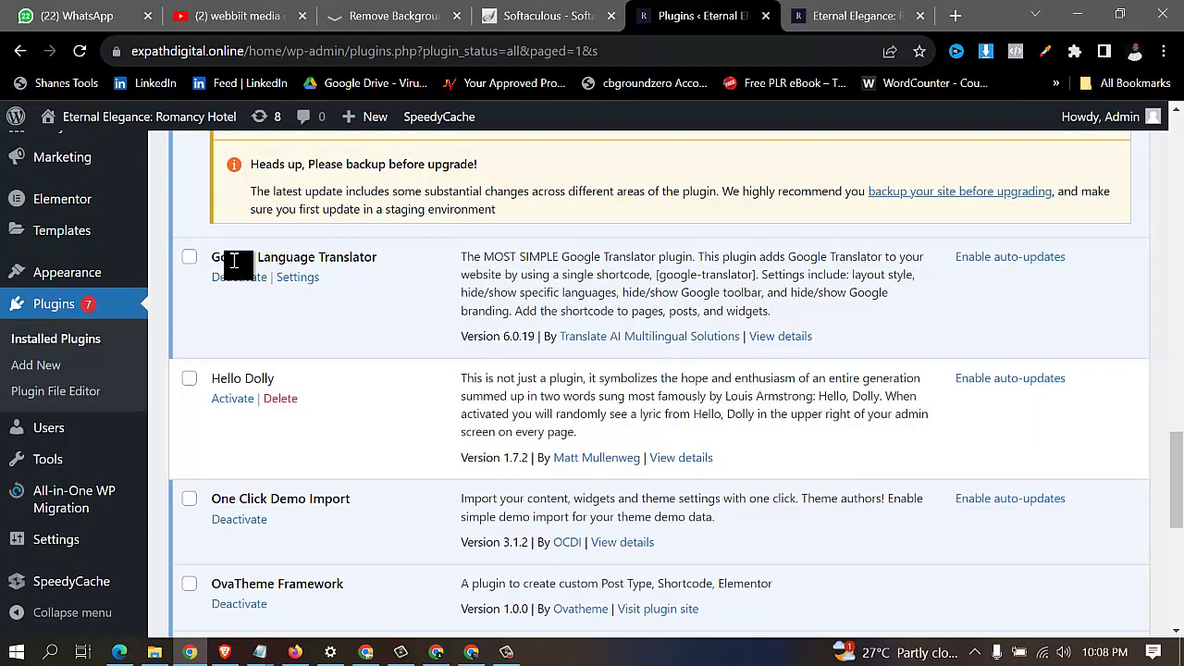
left_click(300, 281)
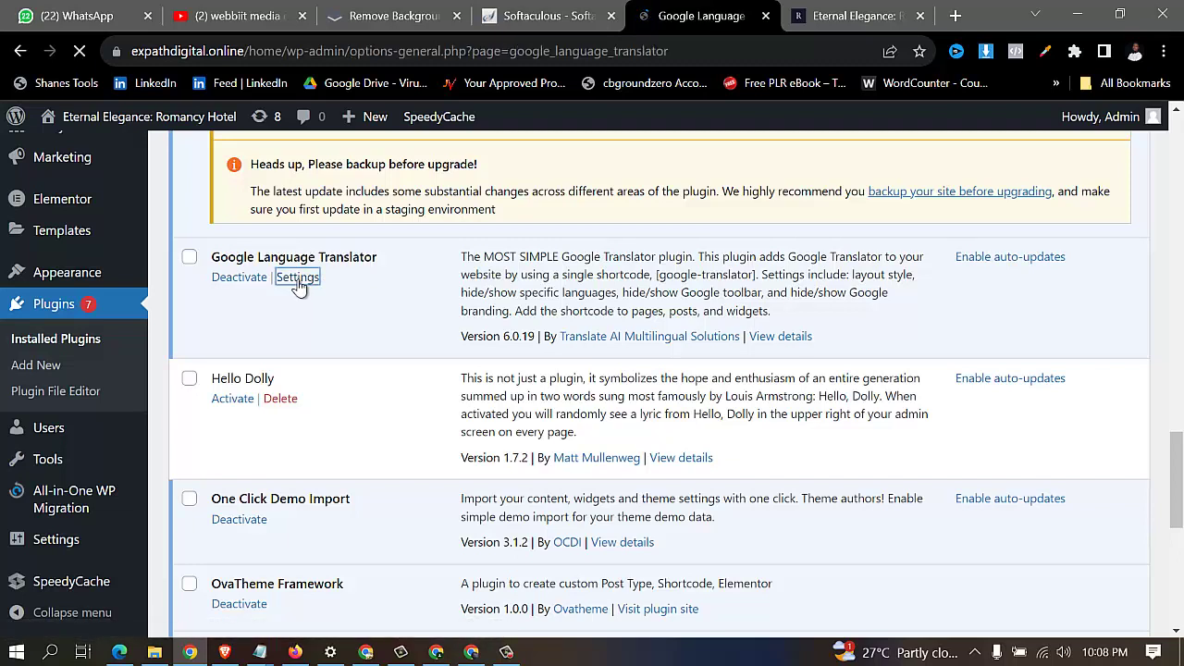
- Check all languages as active, then scroll down to the Floating Widget Settings
scroll(507, 398, "down", 10)
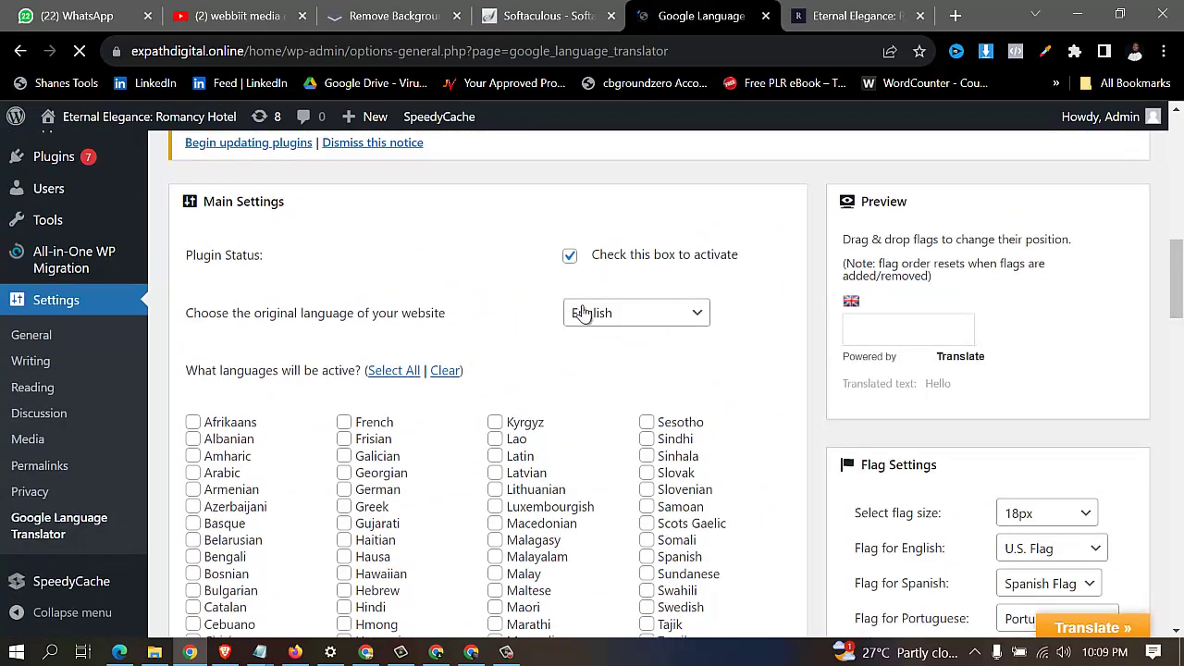
scroll(242, 420, "down", 2)
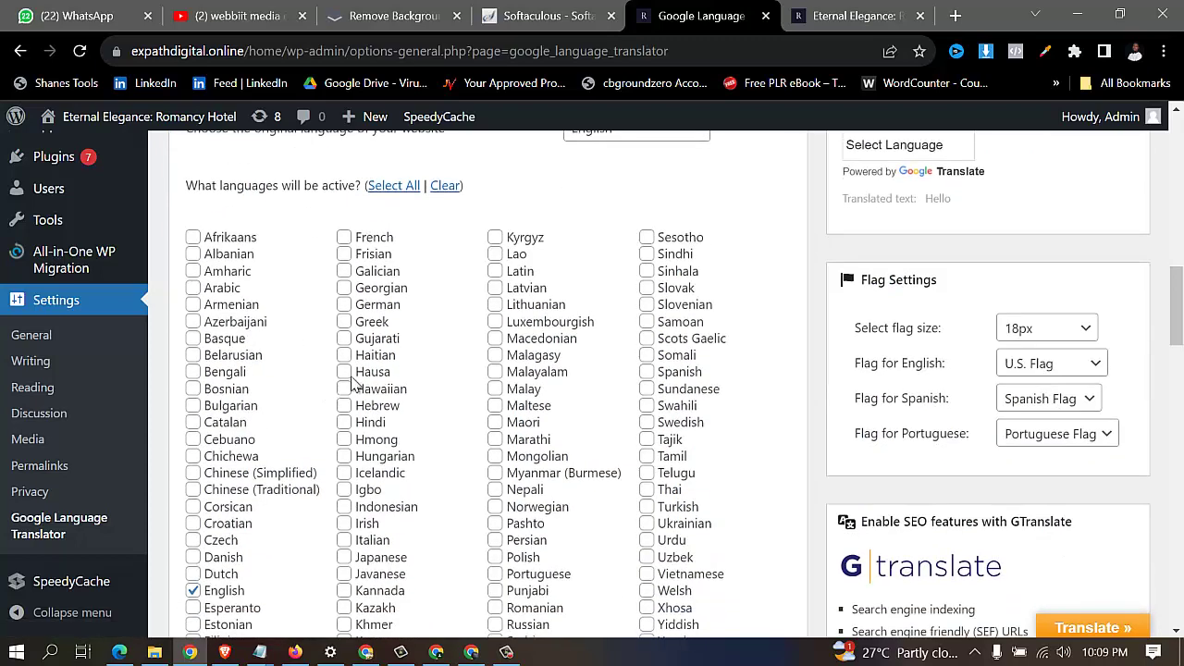
left_click(393, 185)
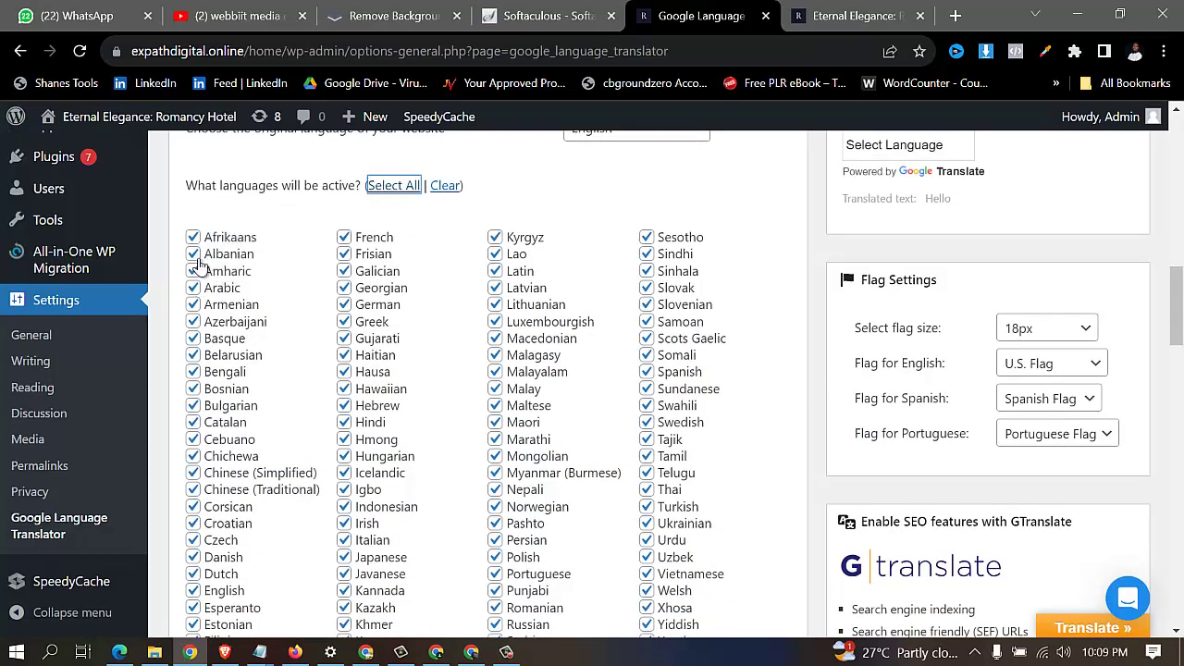
scroll(483, 305, "down", 5)
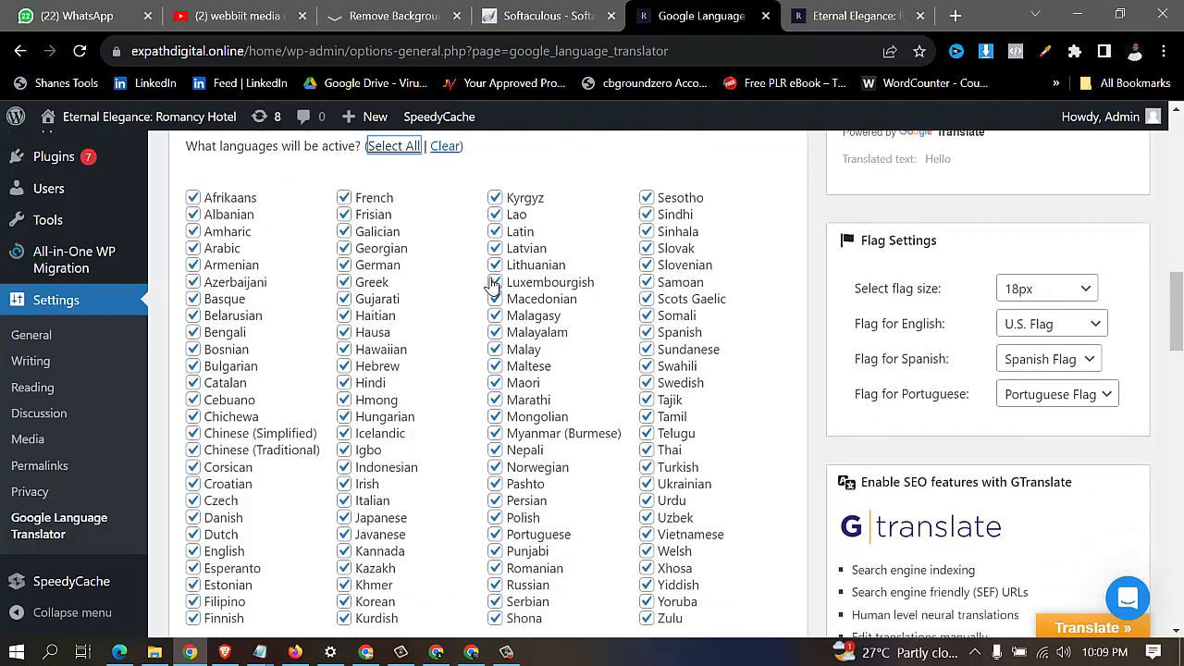
scroll(483, 305, "down", 3)
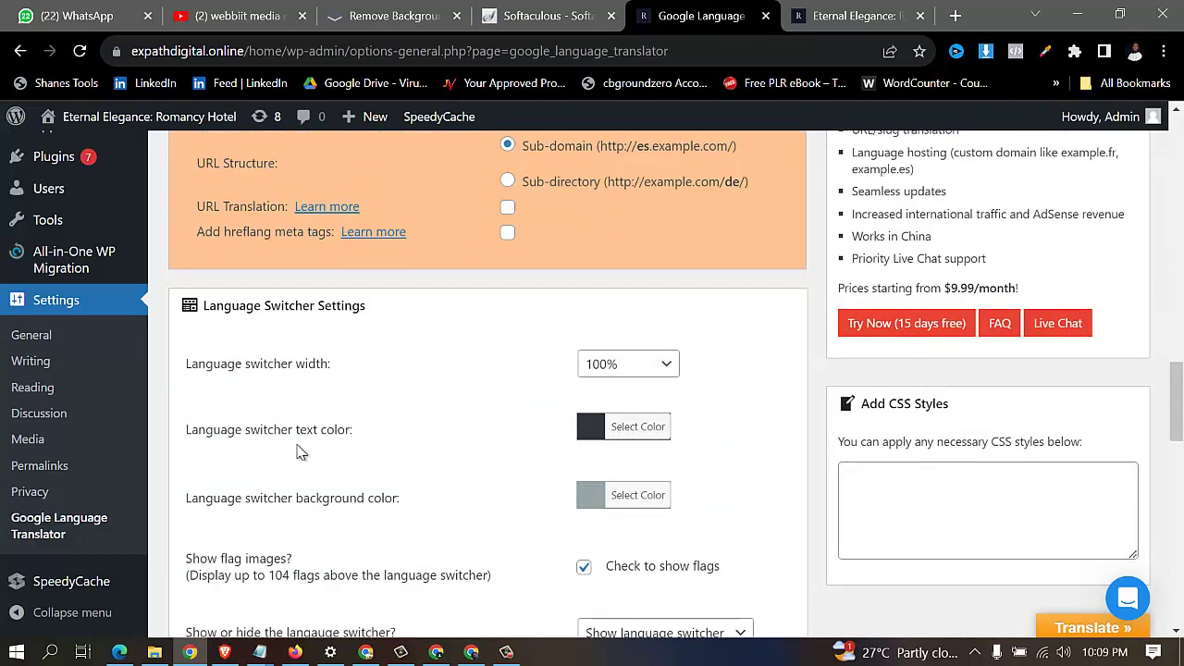
scroll(367, 363, "down", 6)
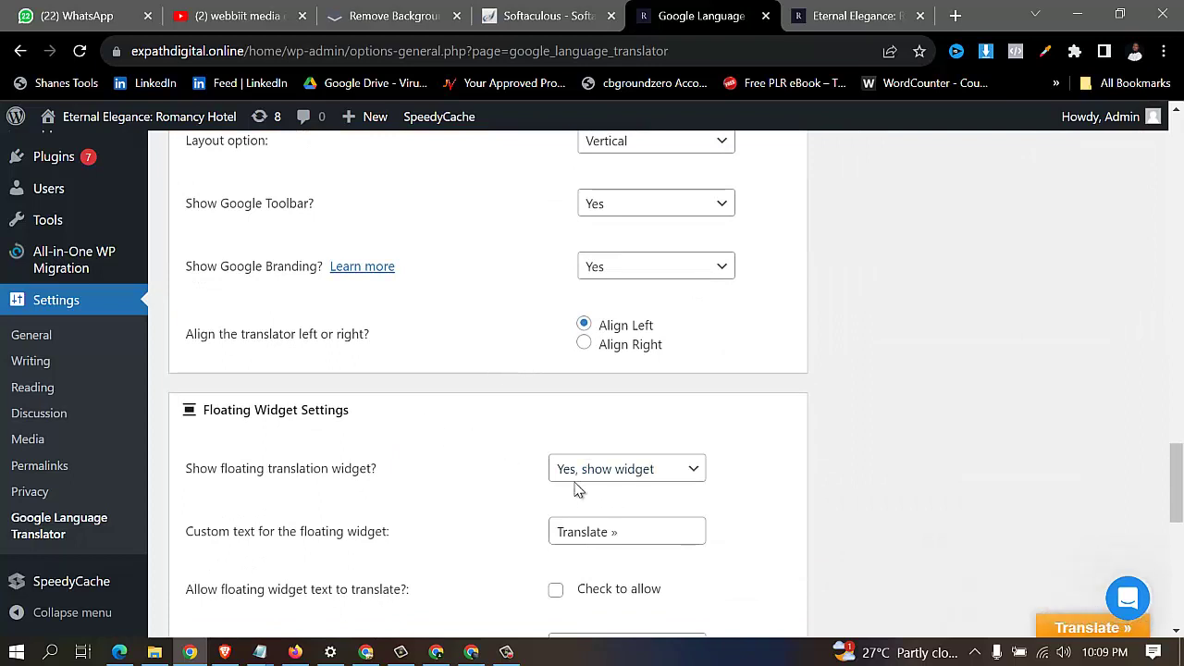
- Keep 'Yes, show widget' for the floating widget and set its position to Top right
left_click(609, 476)
left_click(608, 486)
scroll(610, 504, "down", 2)
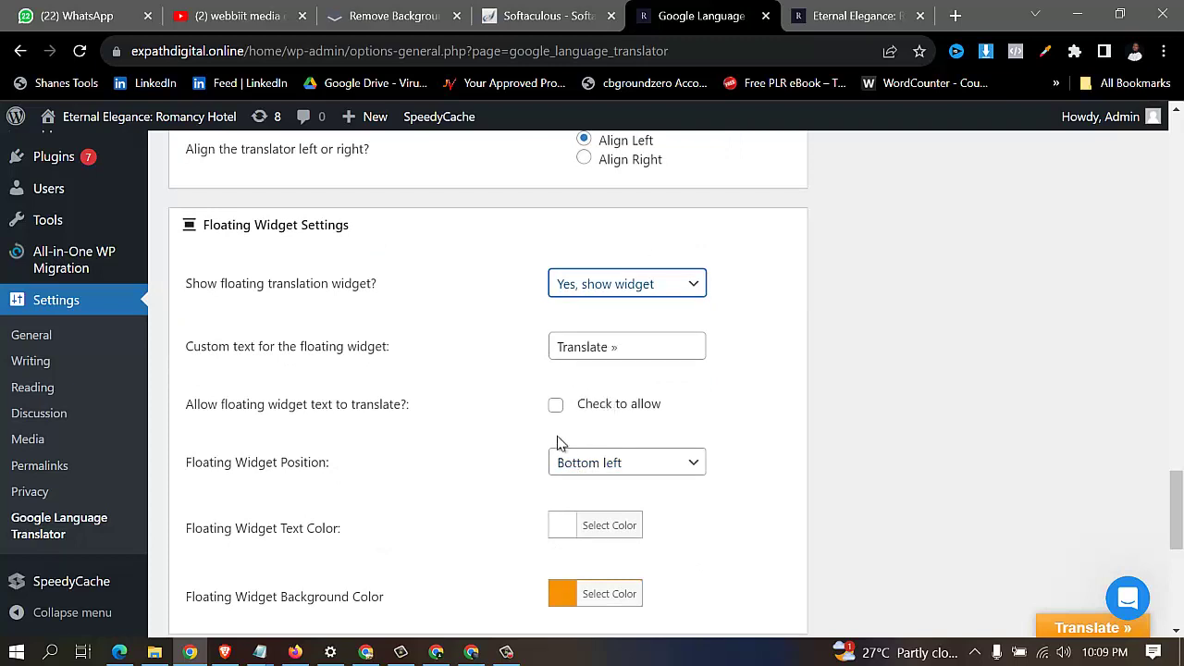
left_click(631, 472)
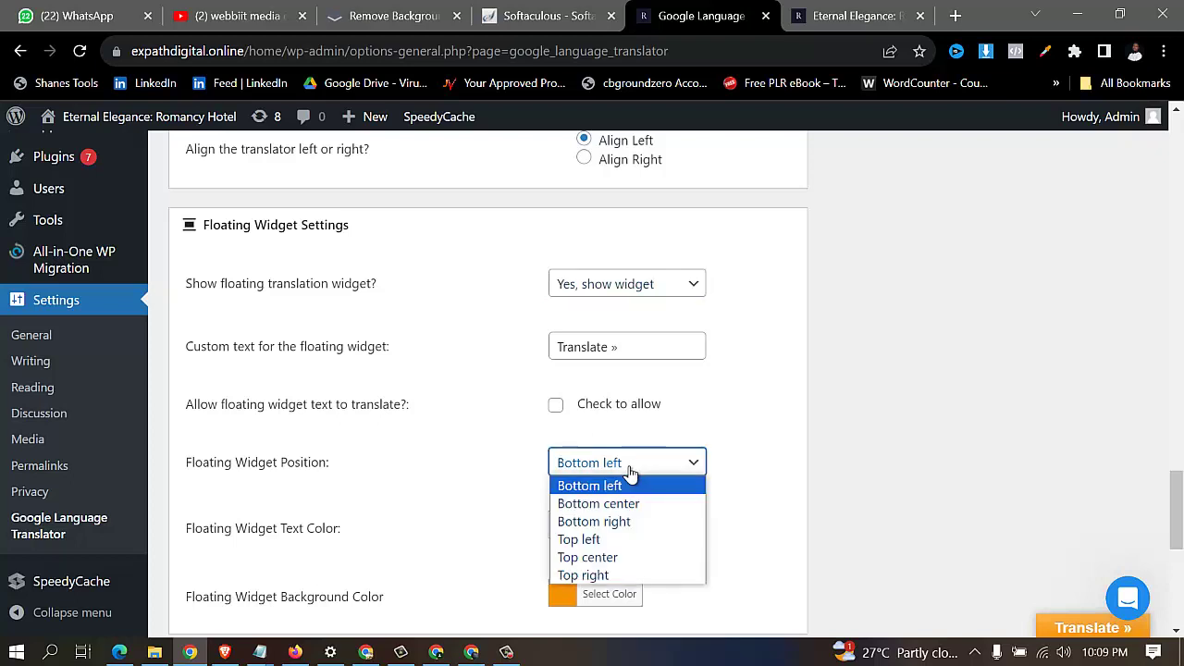
left_click(603, 575)
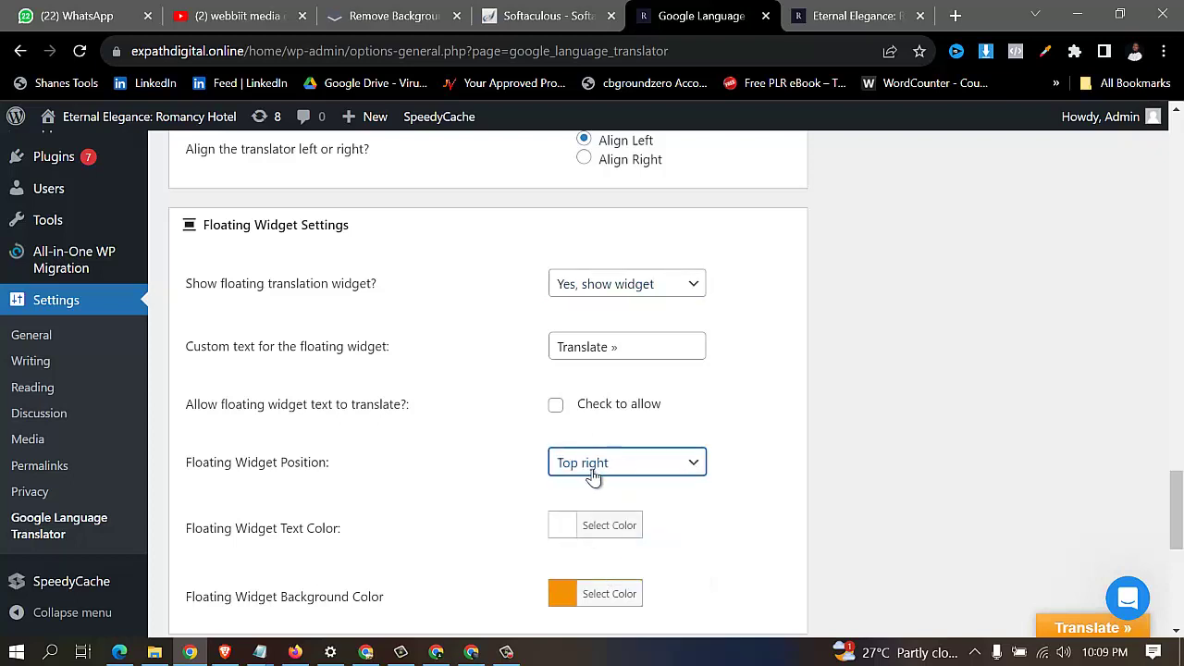
scroll(593, 474, "down", 2)
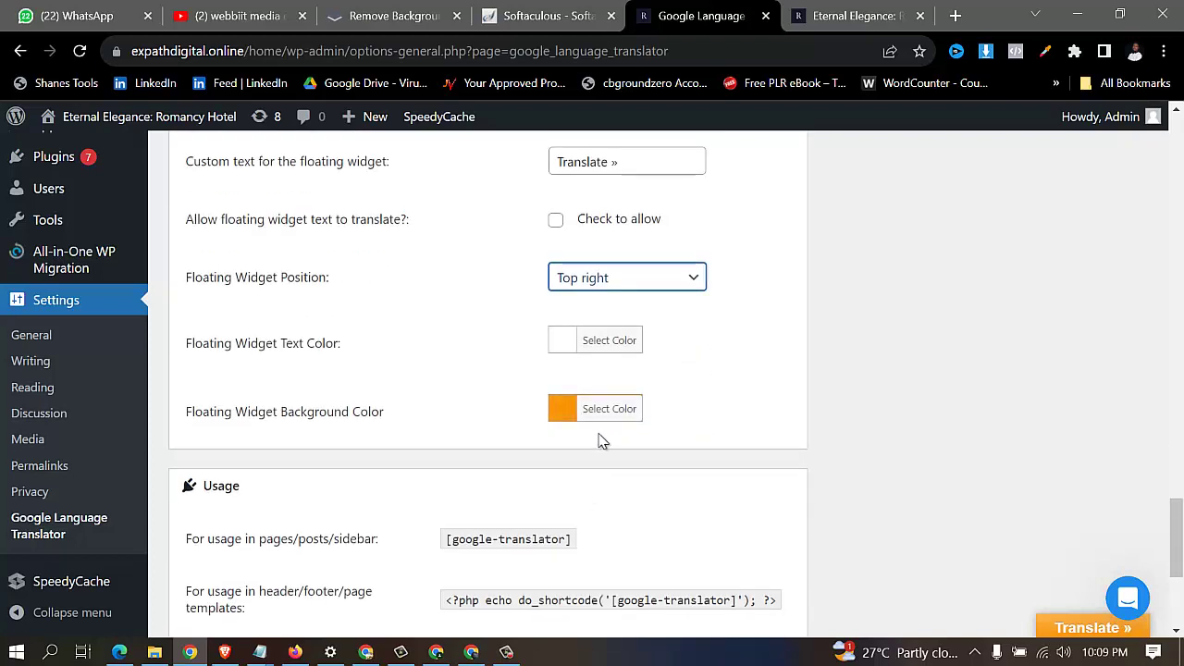
scroll(602, 439, "up", 10)
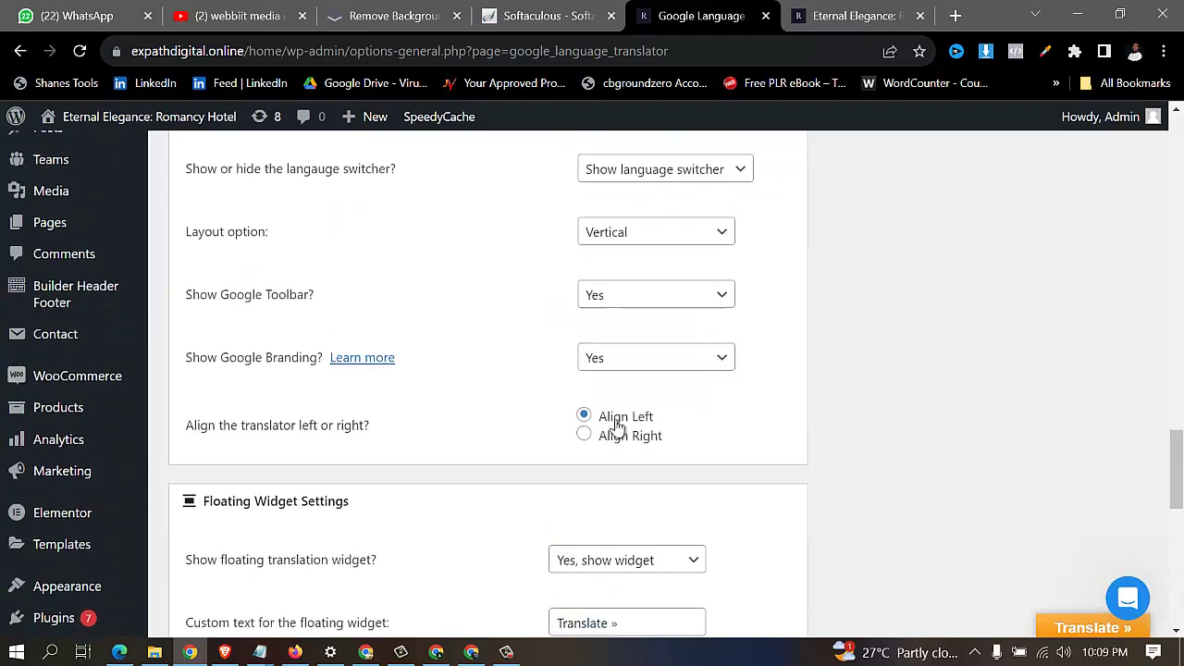
scroll(532, 388, "up", 6)
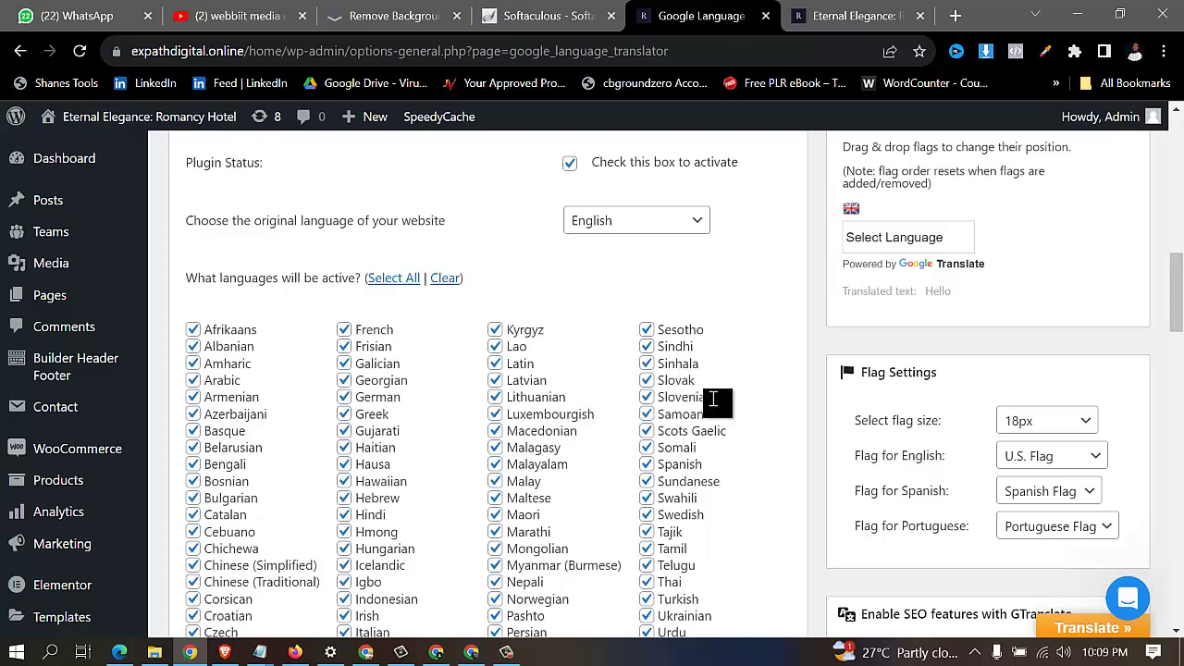
scroll(715, 401, "down", 2)
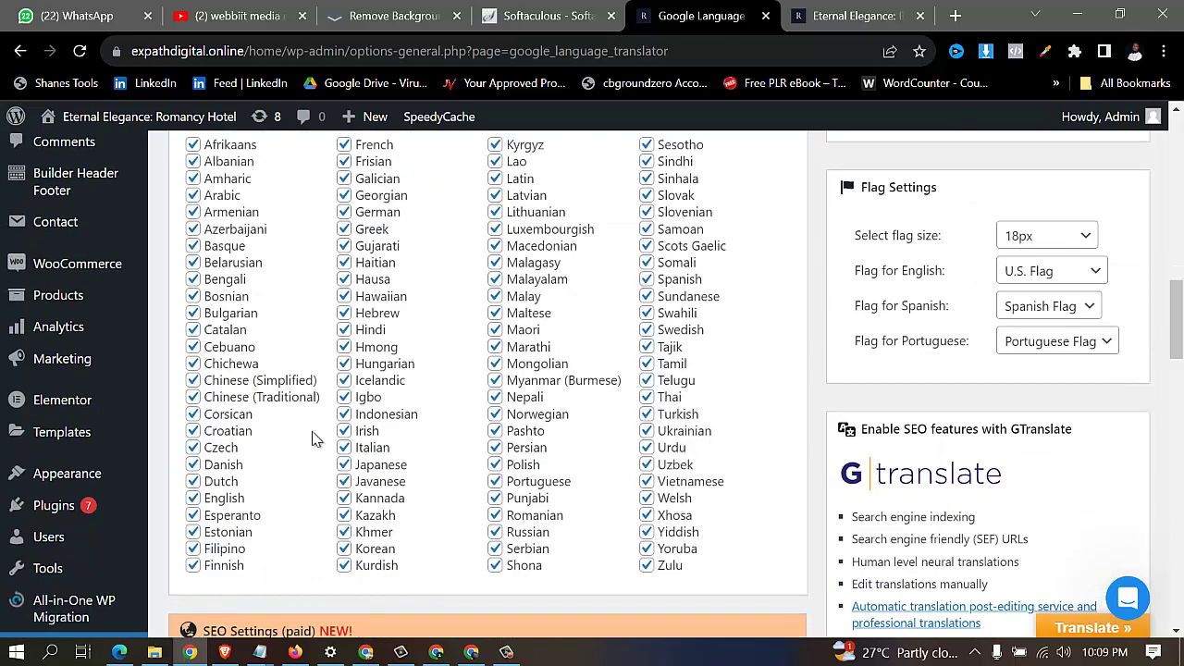
scroll(431, 321, "up", 2)
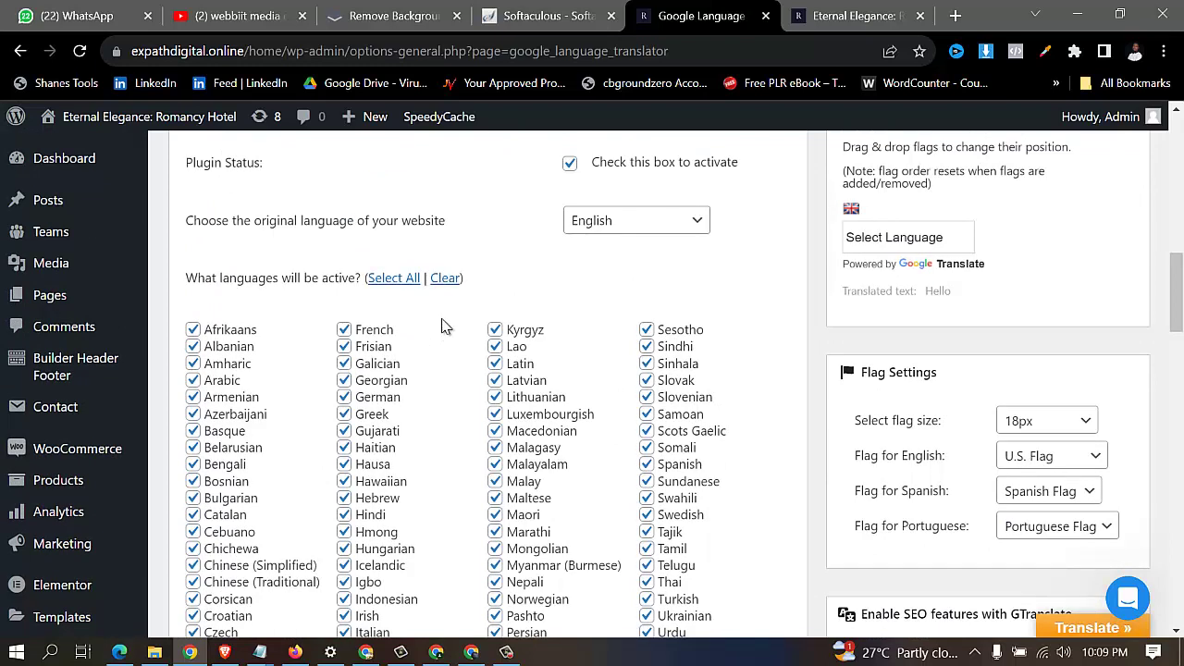
left_click(408, 280)
left_click(446, 279)
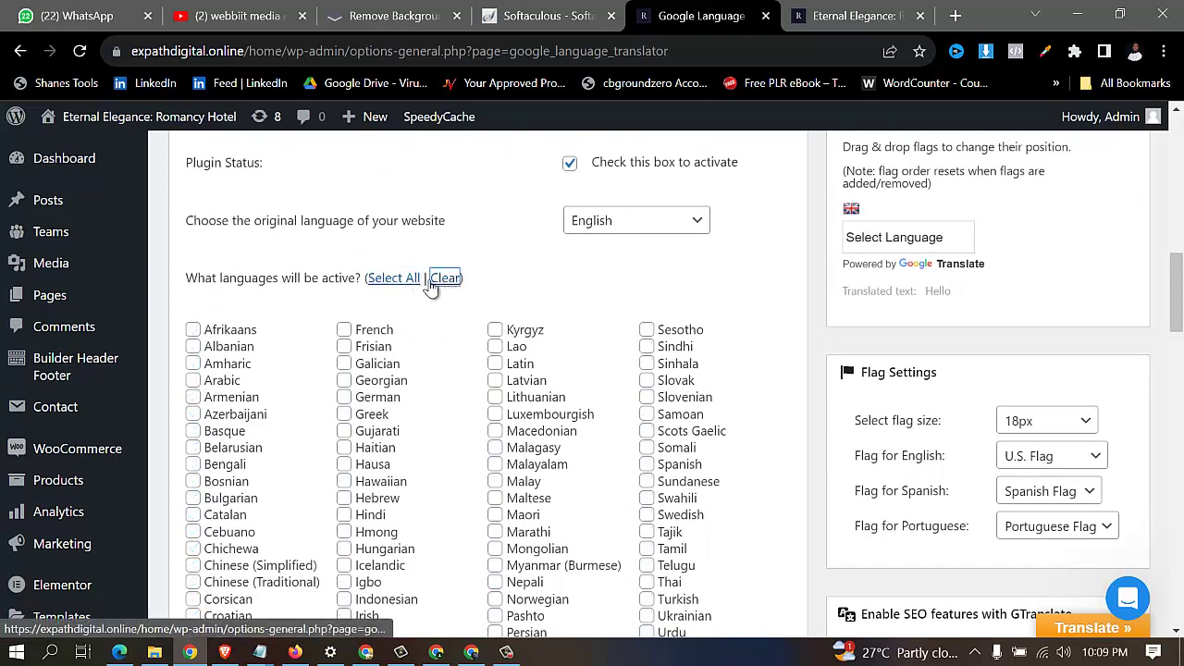
left_click(393, 285)
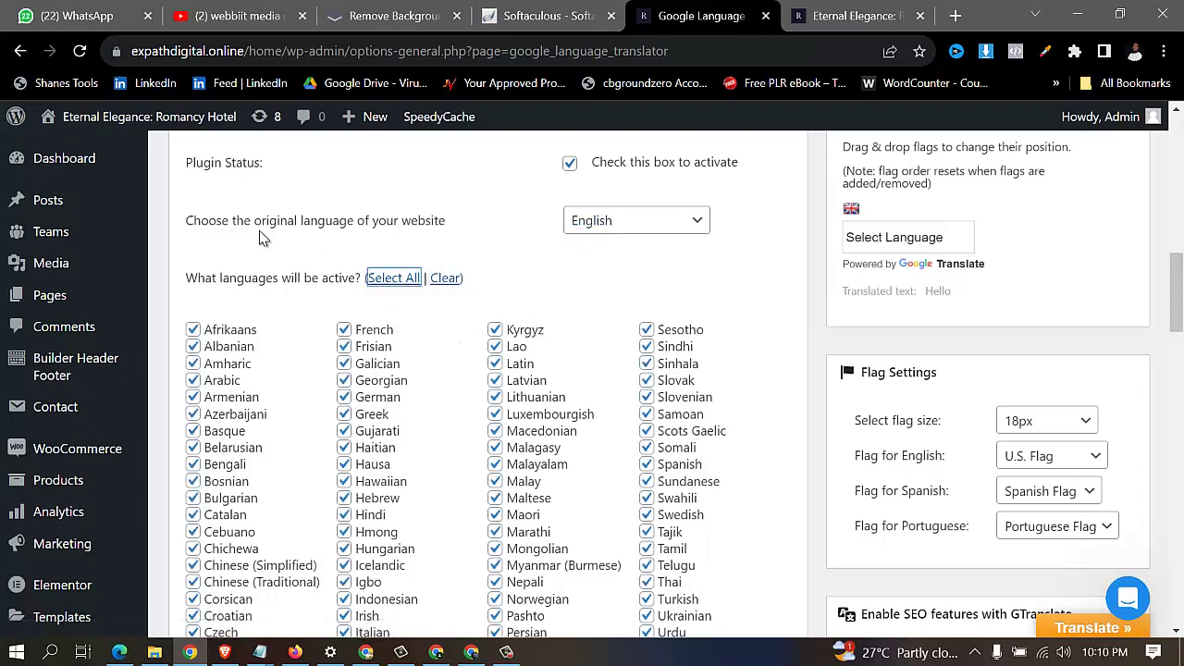
left_click(627, 226)
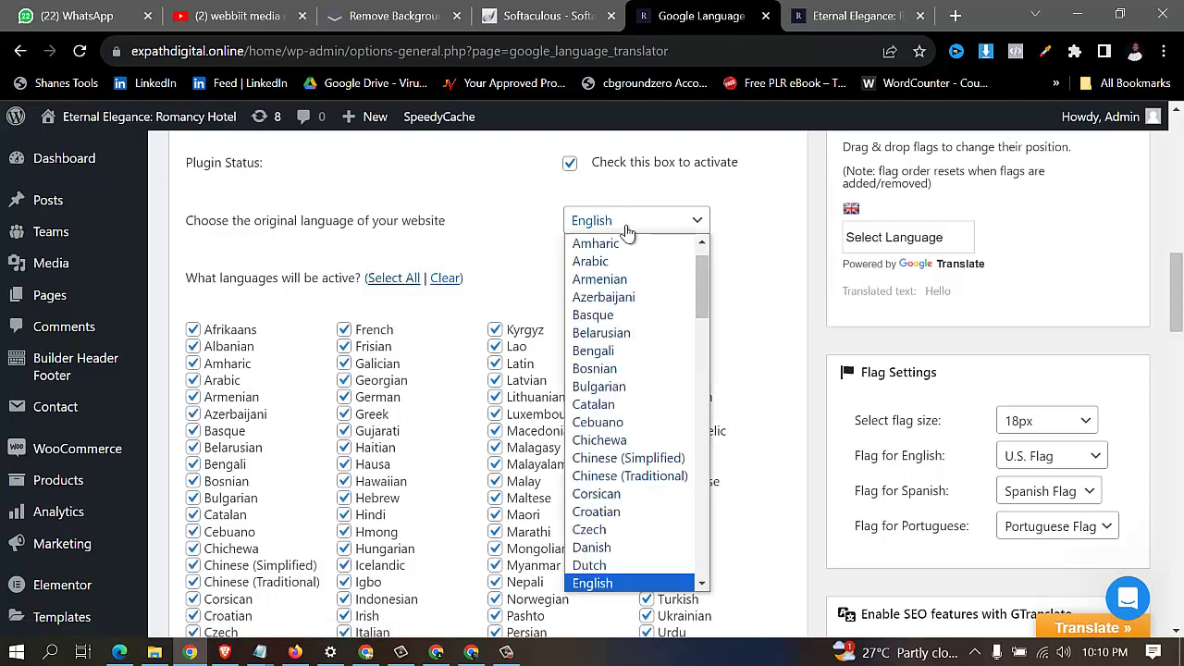
left_click(601, 581)
scroll(574, 391, "down", 5)
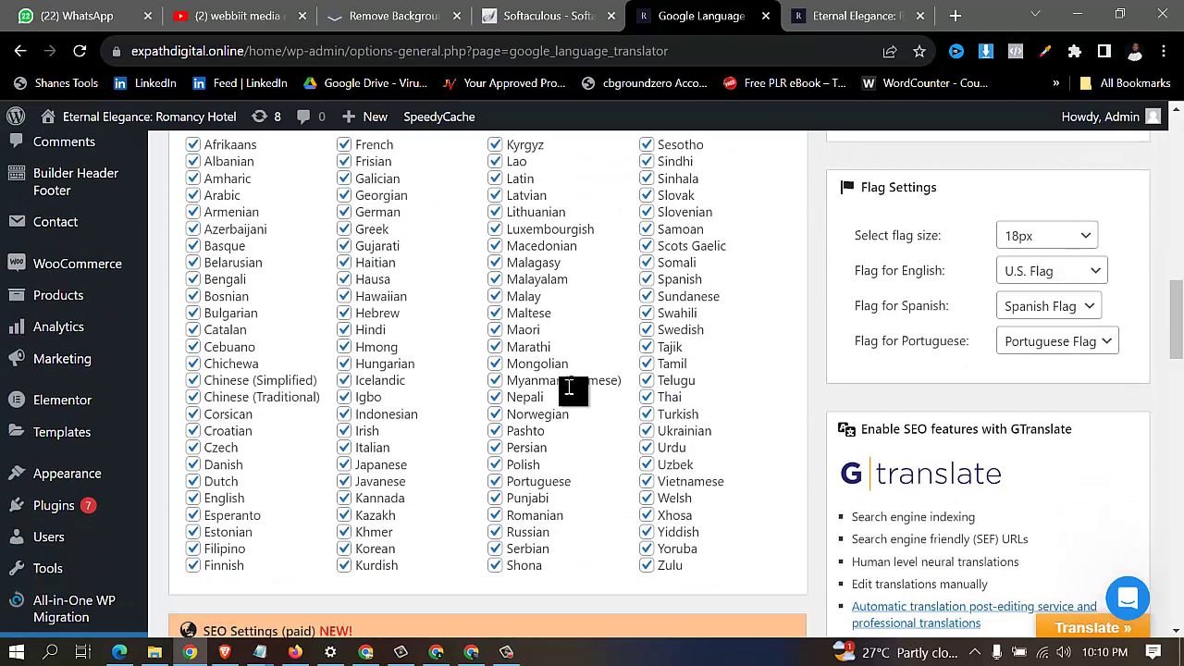
scroll(385, 427, "down", 3)
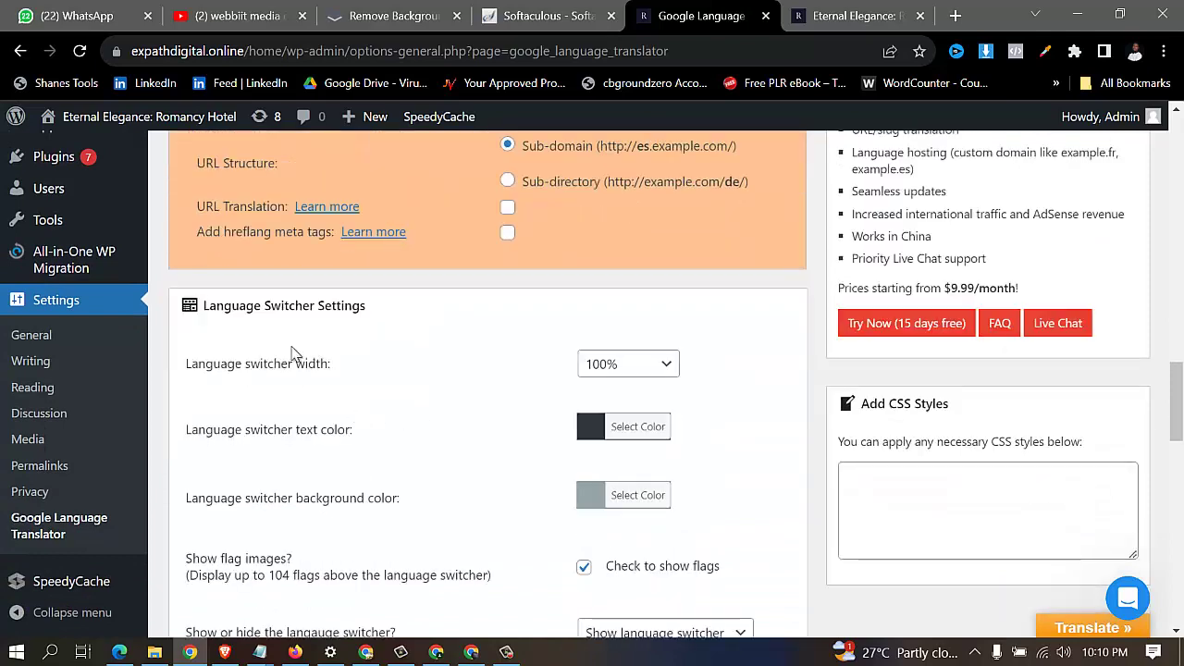
left_click(619, 377)
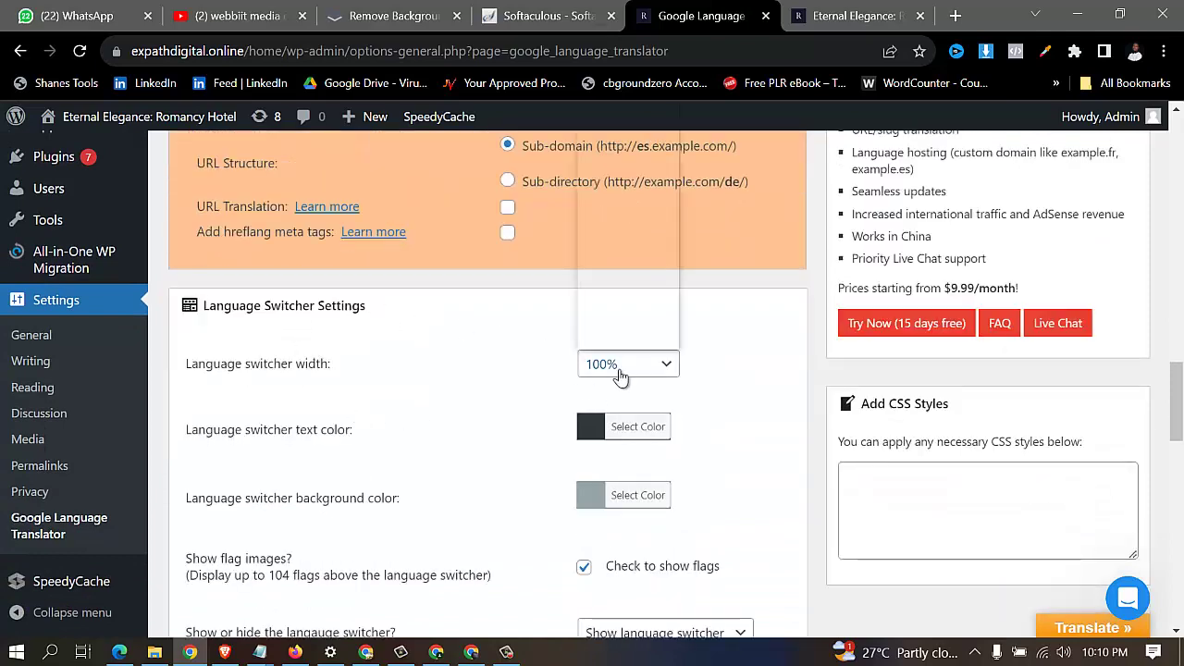
left_click(619, 378)
scroll(620, 389, "down", 2)
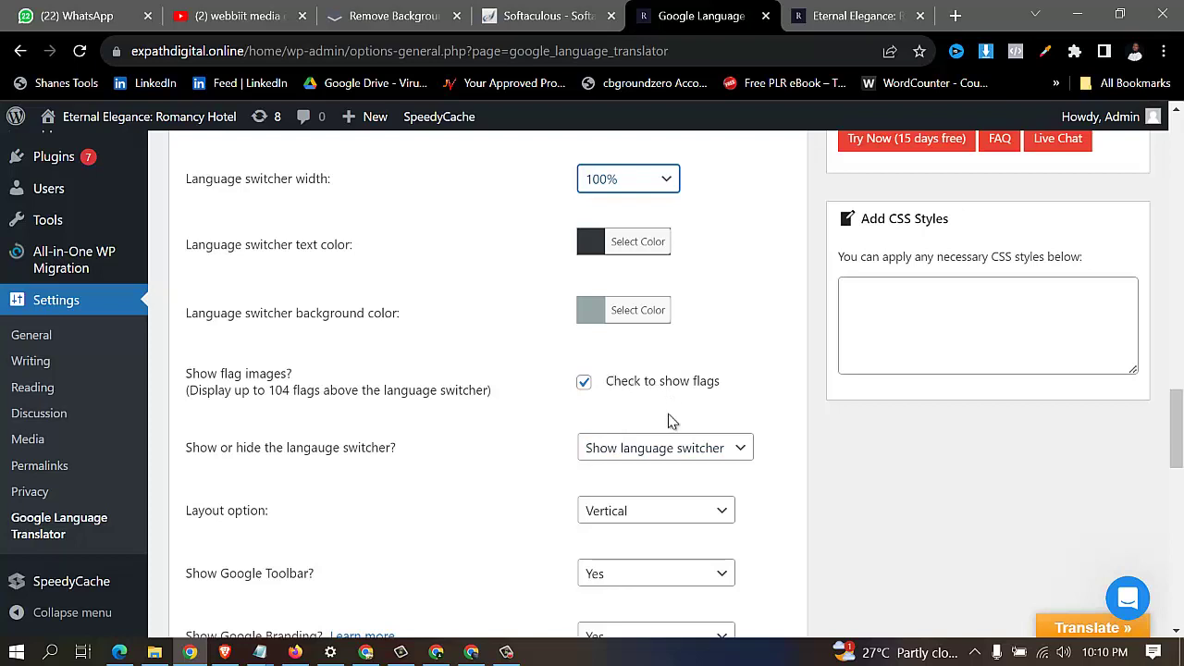
left_click(636, 451)
left_click(638, 459)
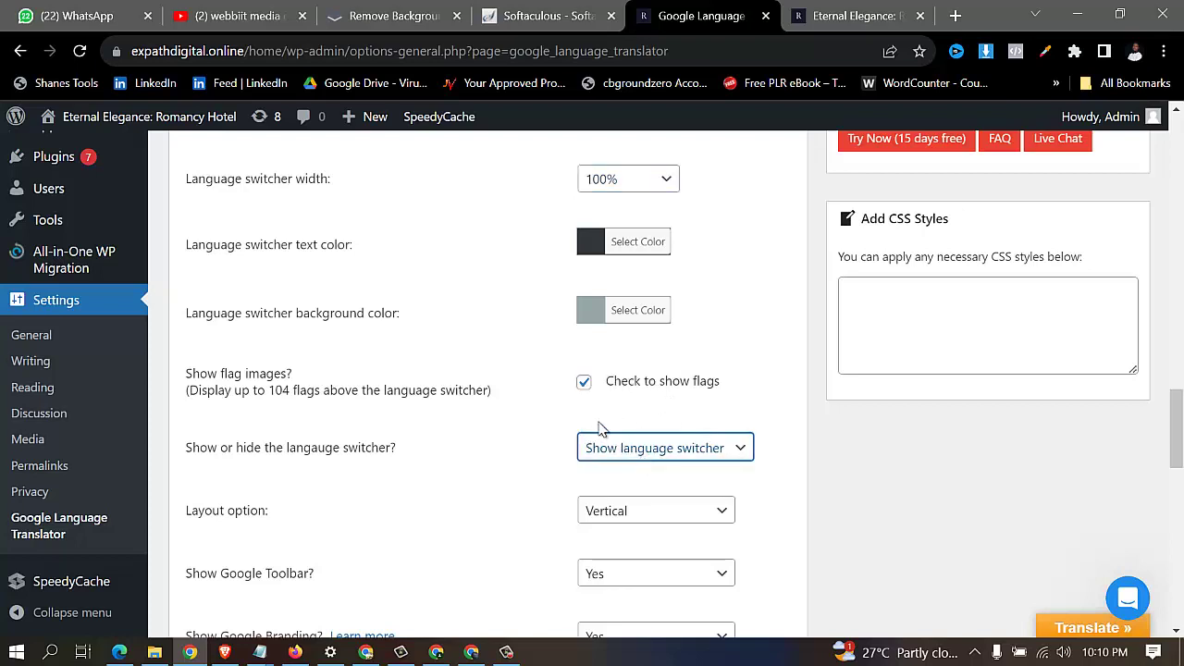
scroll(669, 389, "down", 3)
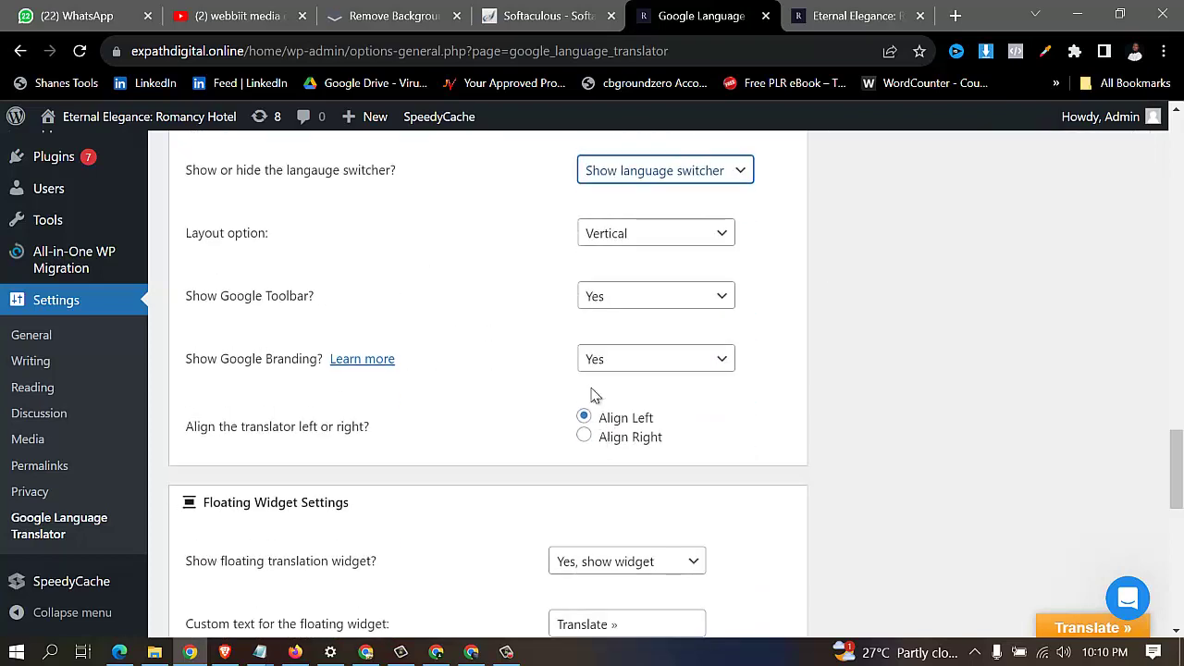
scroll(582, 444, "down", 3)
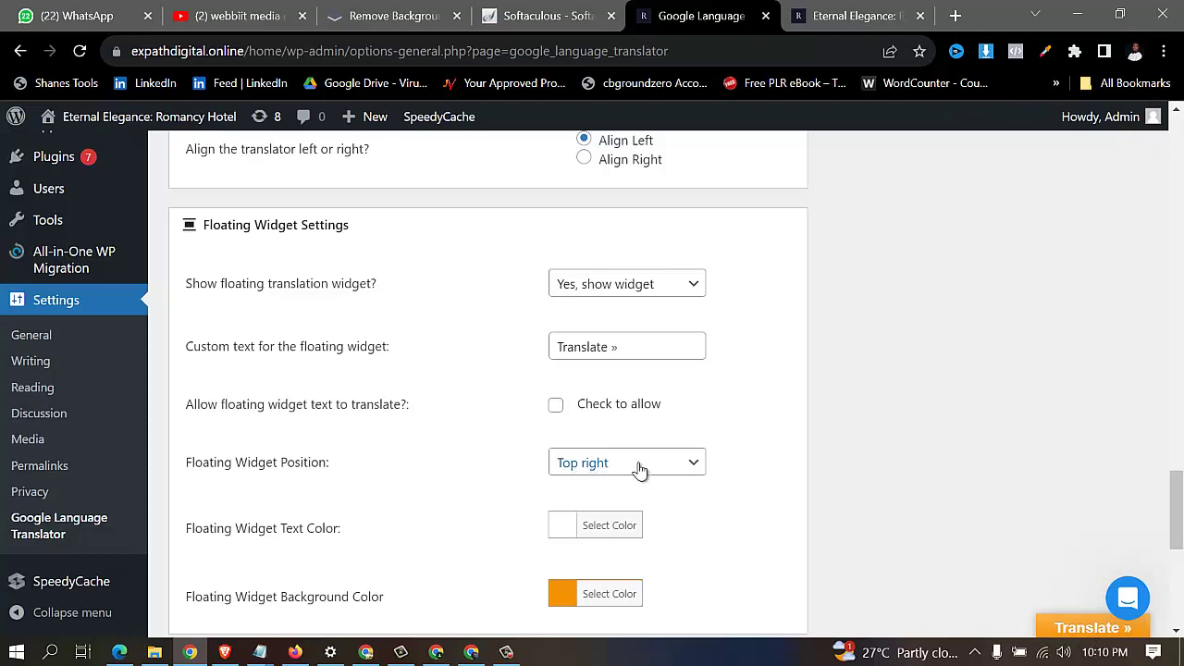
- Save the current translator settings
scroll(605, 453, "down", 5)
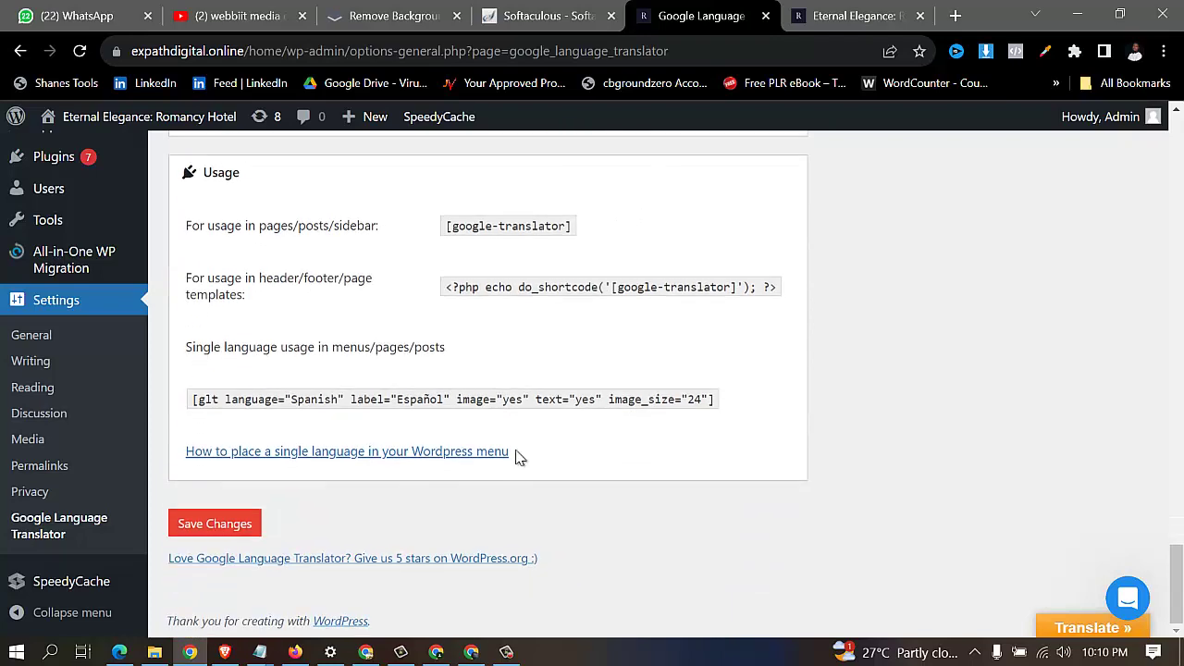
left_click(239, 529)
scroll(658, 401, "up", 3)
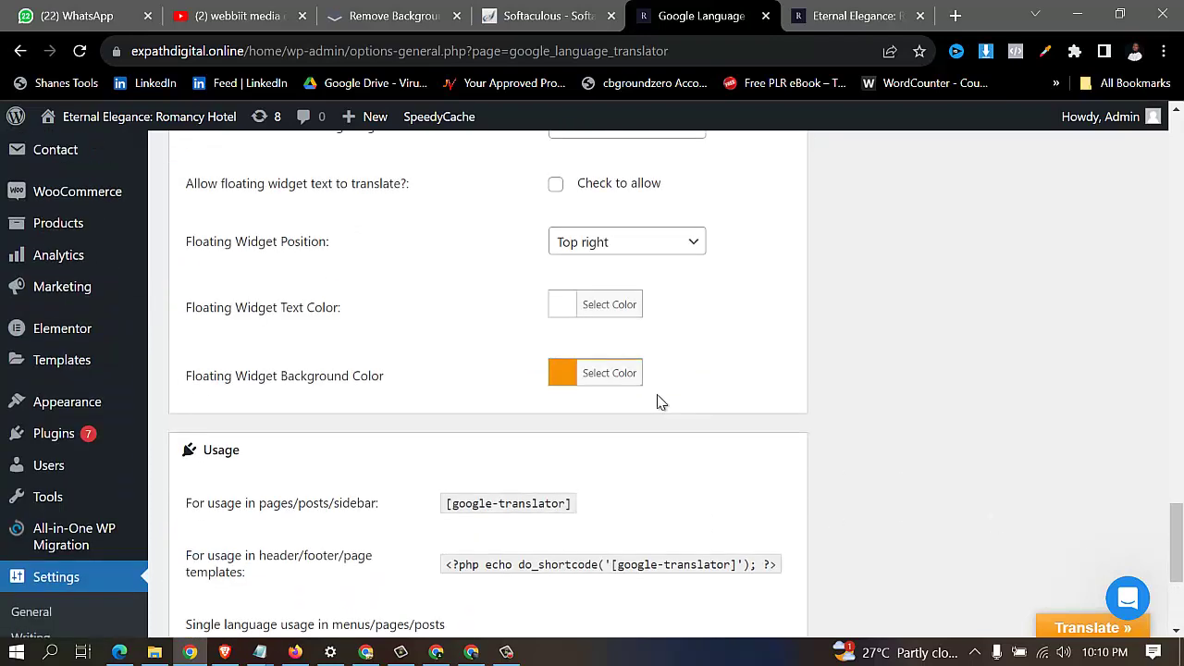
- Change the floating widget background color from orange #f89406 to red #dd3333
left_click(585, 384)
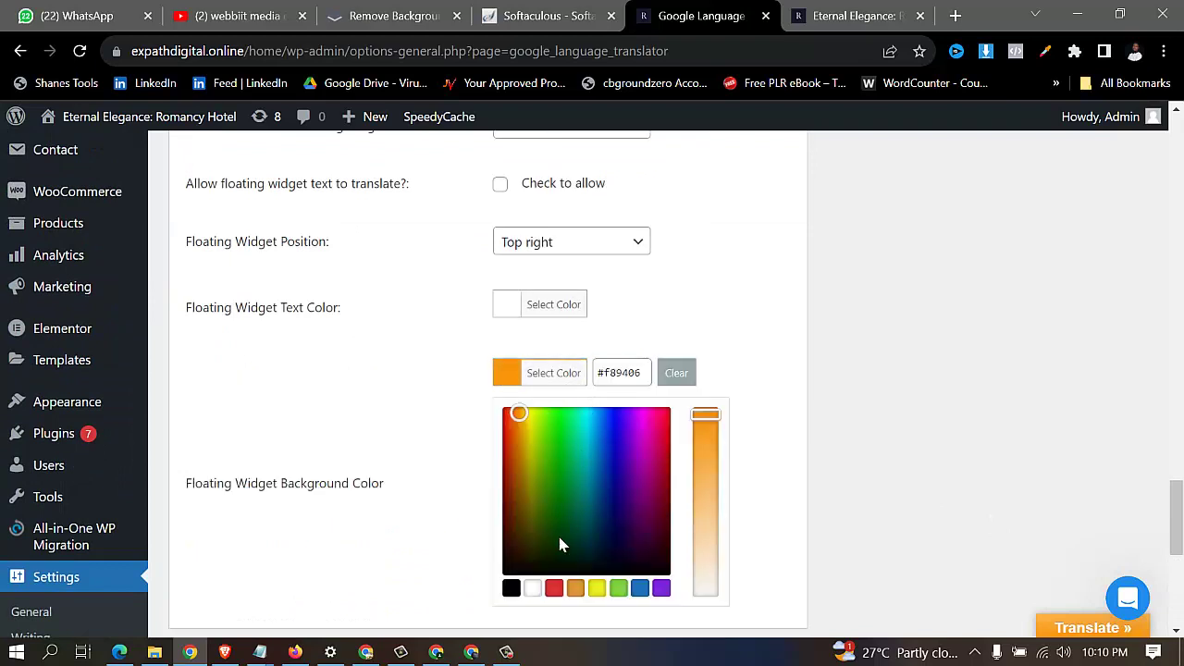
left_click(554, 589)
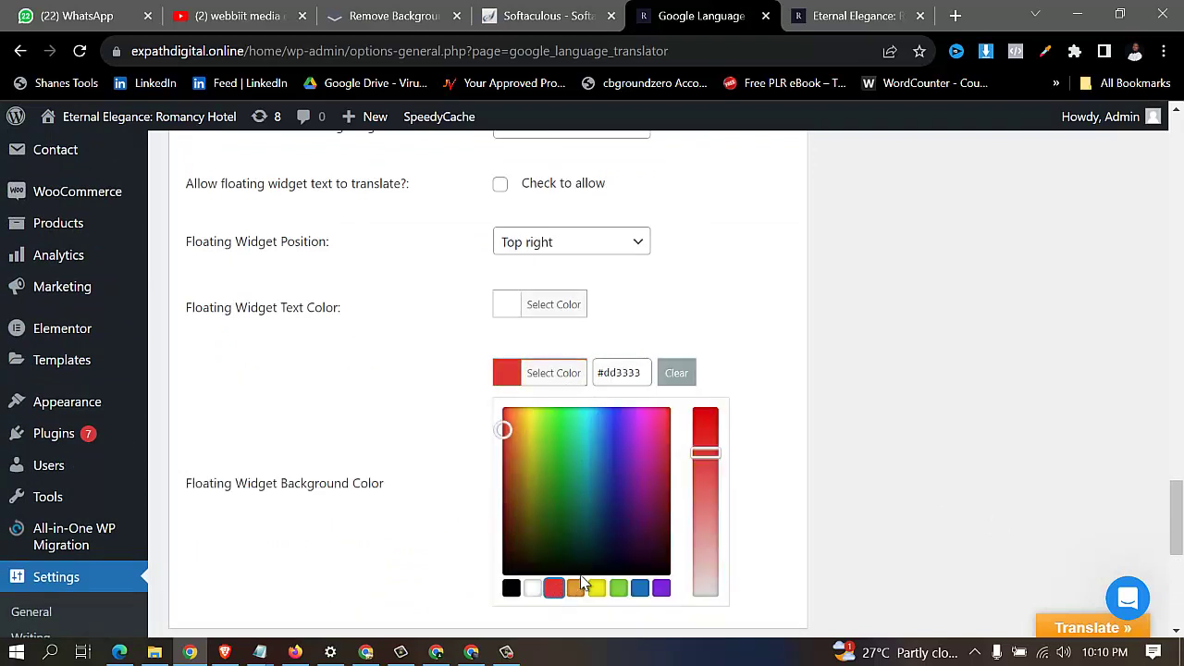
left_click(813, 394)
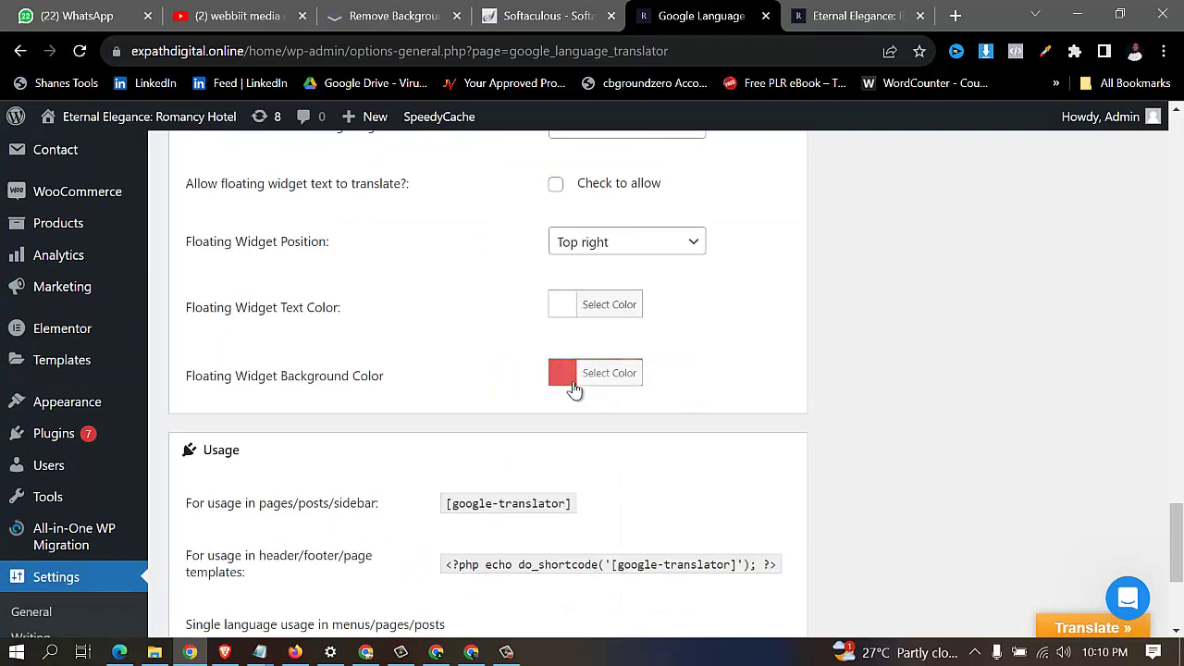
left_click(567, 376)
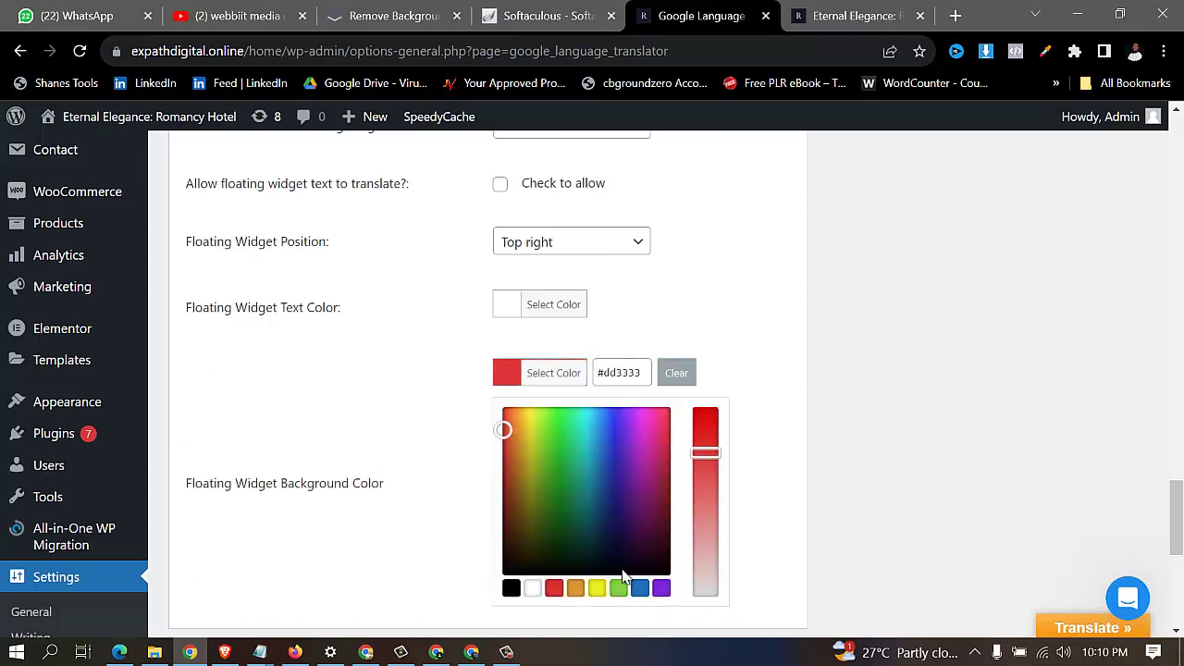
scroll(521, 473, "down", 1)
scroll(296, 589, "down", 2)
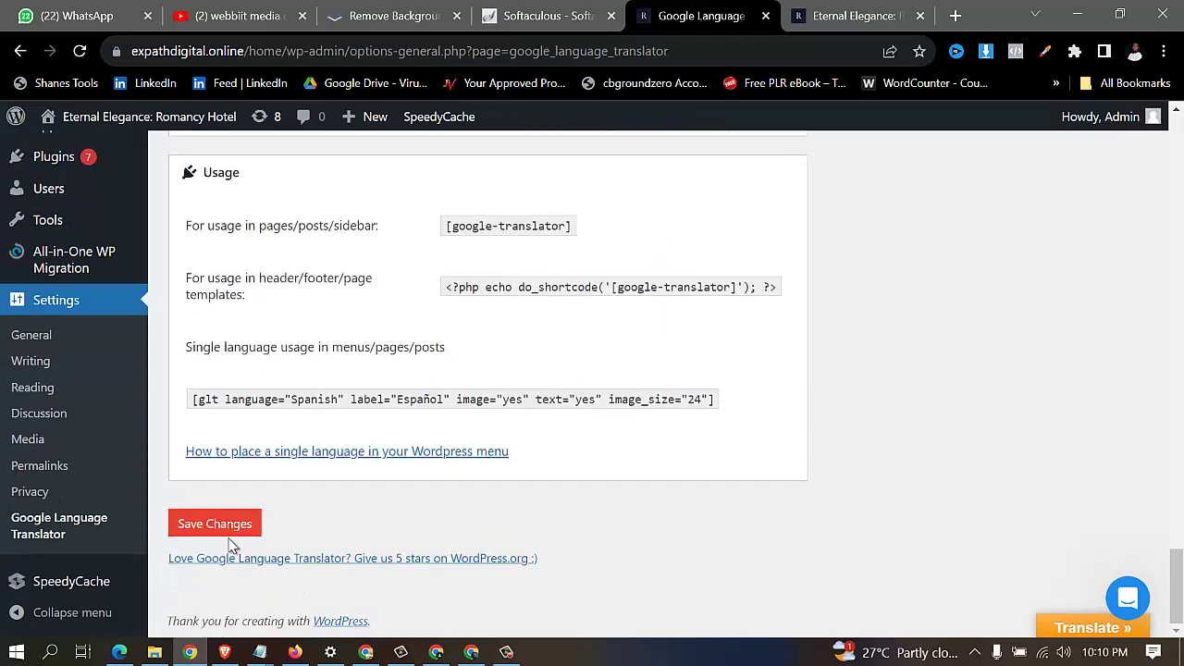
- Save the widget settings and refresh the Eternal Elegance homepage tab
left_click(224, 526)
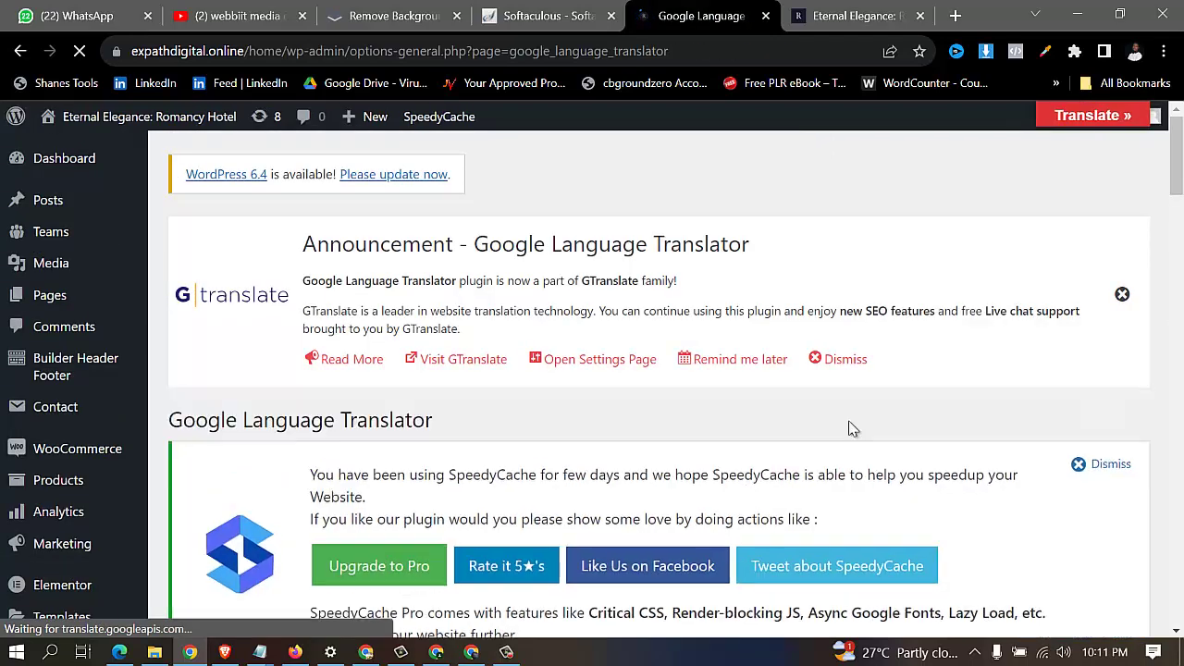
left_click(851, 15)
left_click(81, 53)
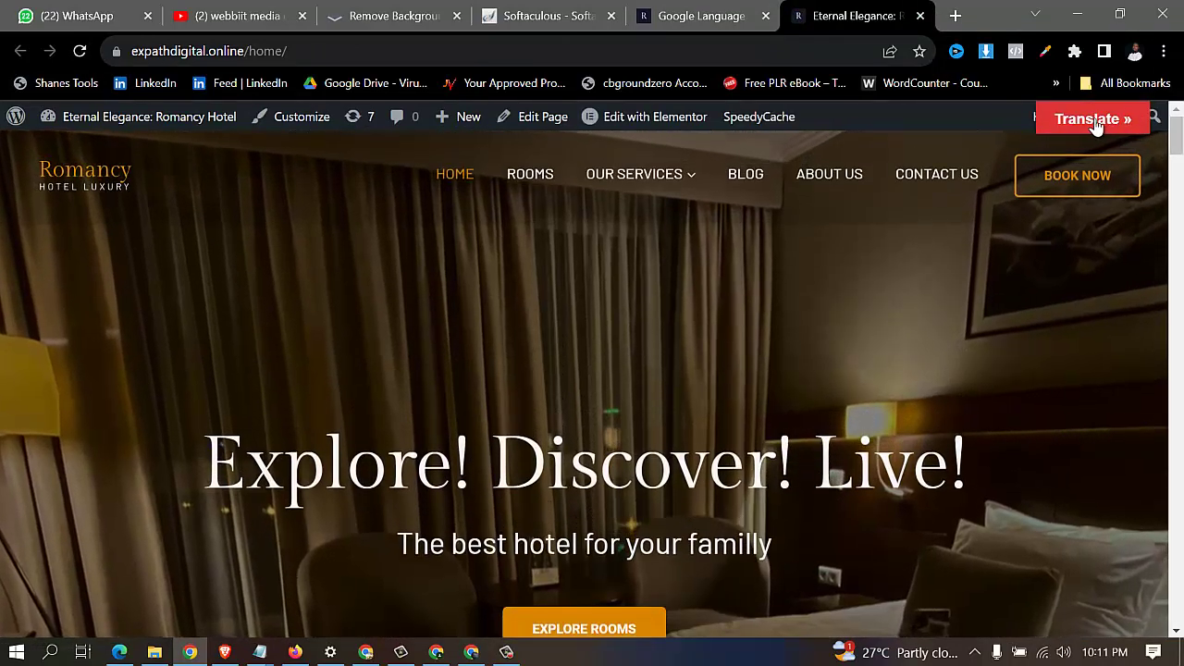
- Copy the hotel homepage URL and load it in a new tab of the other Chrome window
left_click(414, 51)
key("ctrl+c")
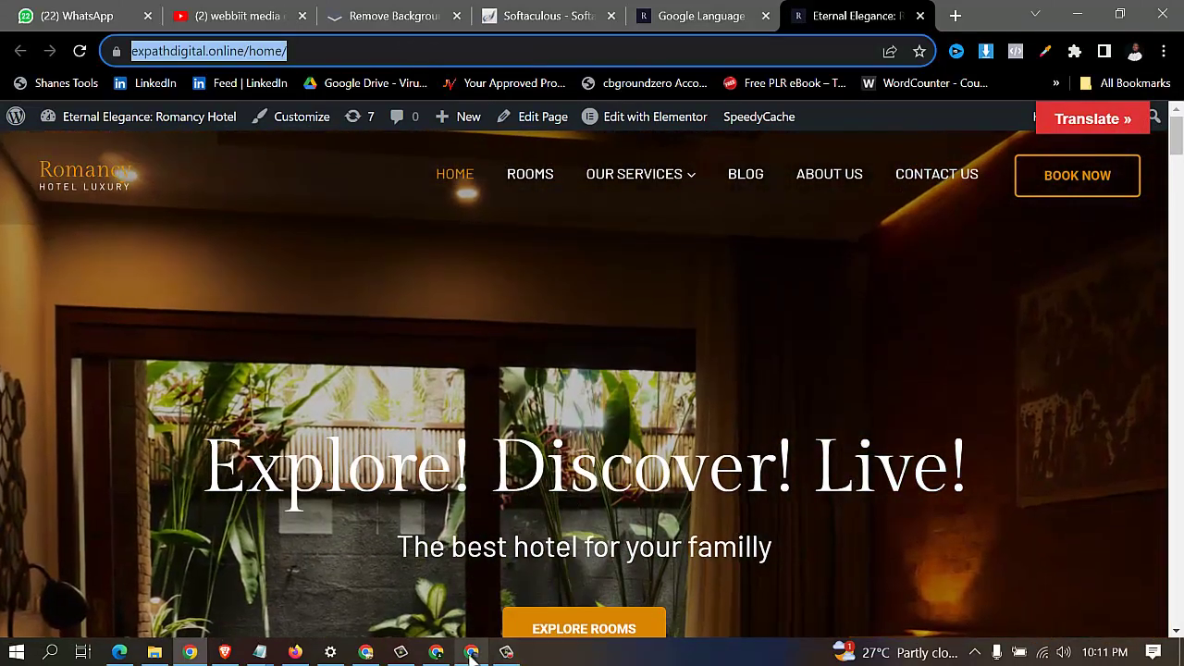
left_click(471, 651)
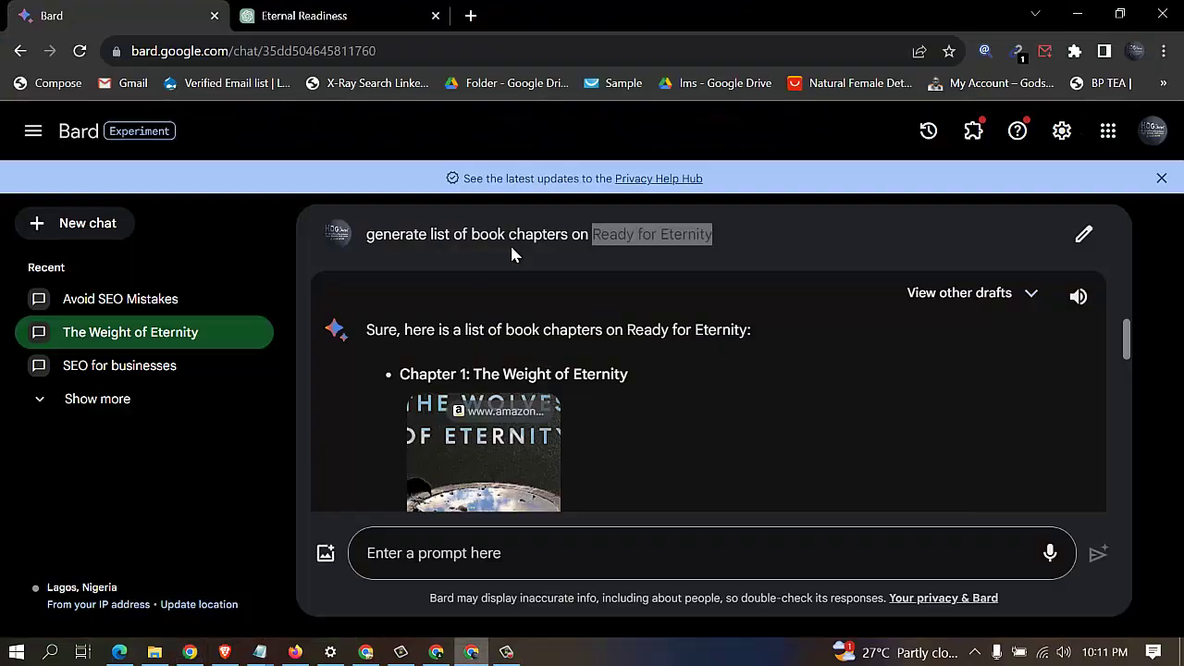
left_click(471, 15)
left_click(449, 53)
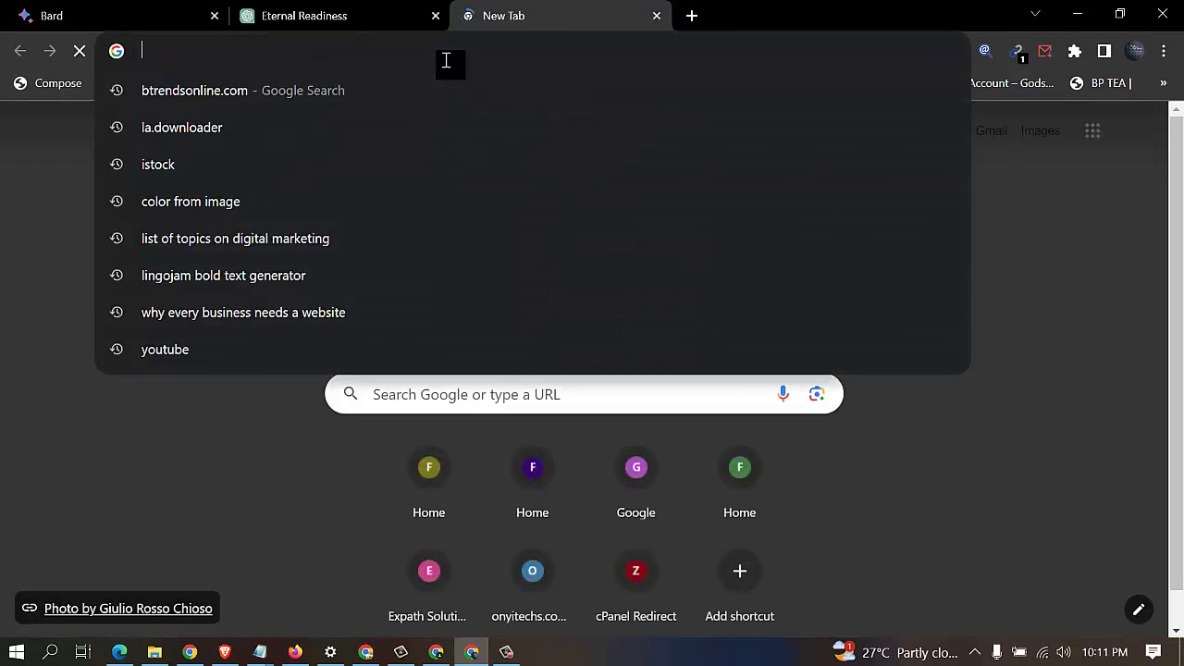
key("ctrl+v")
key("Return")
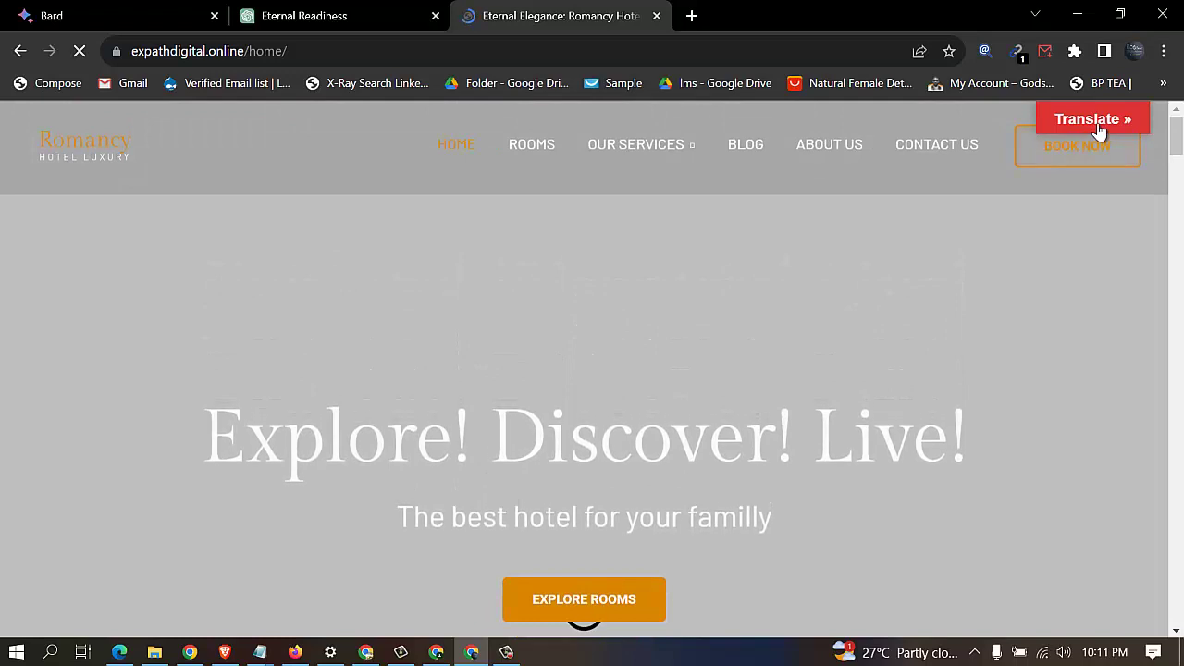
- Translate the homepage into Armenian via the Translate » flags and scroll through it
left_click(1099, 131)
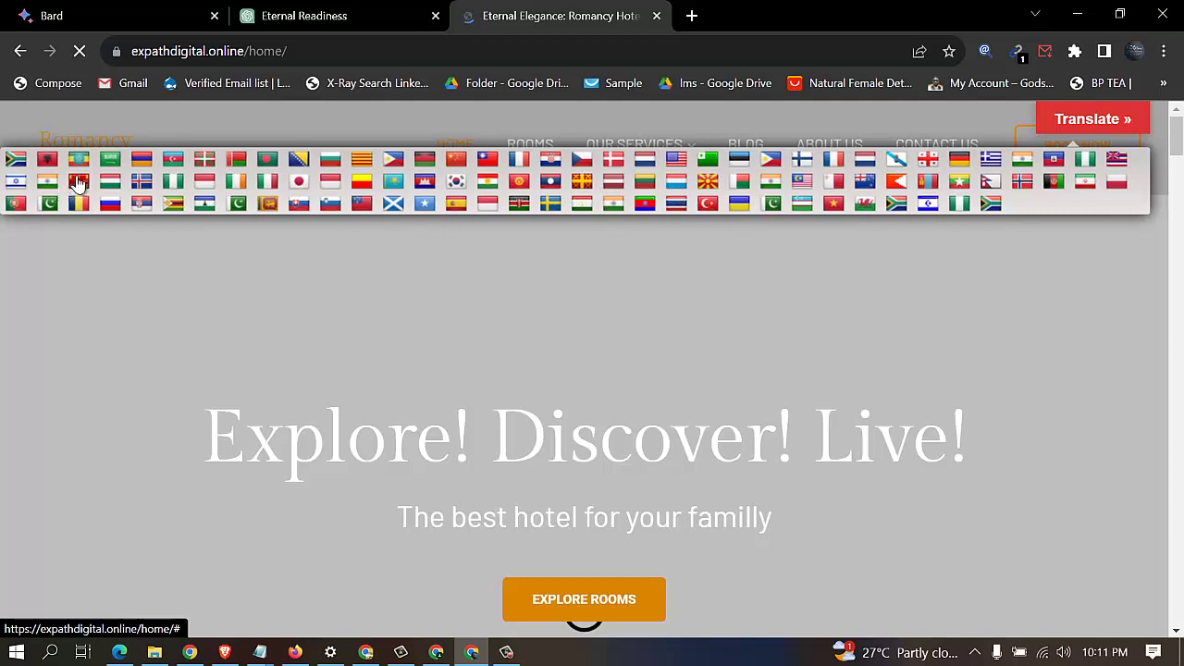
left_click(141, 162)
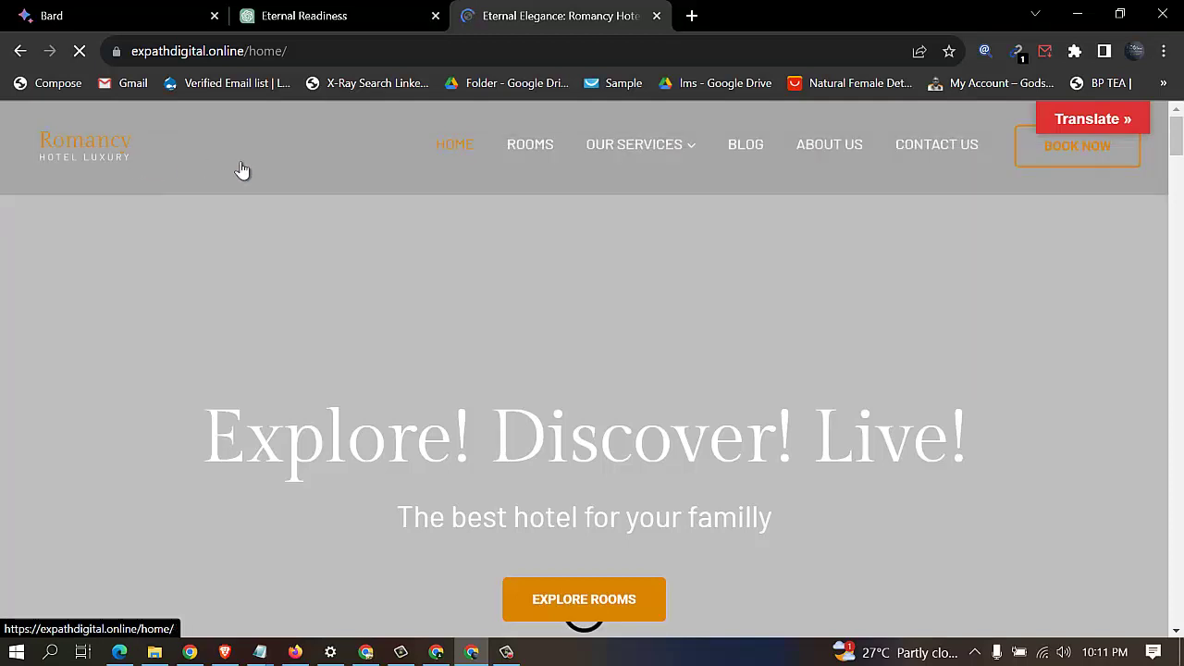
scroll(623, 370, "down", 3)
scroll(726, 368, "down", 4)
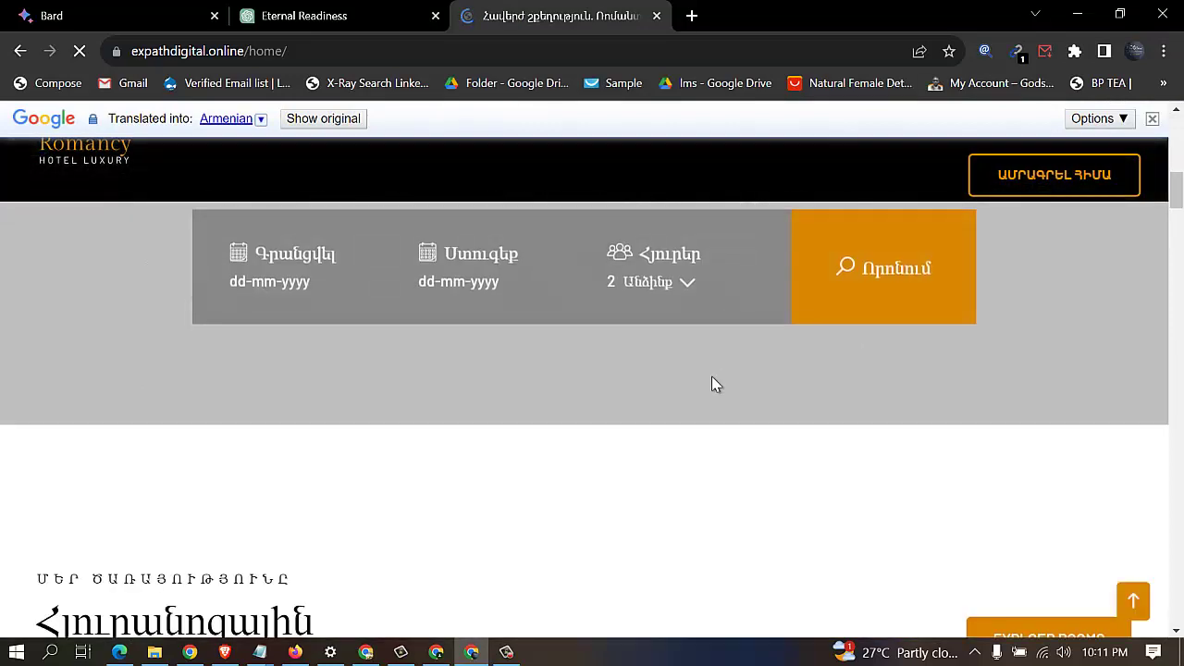
scroll(515, 375, "down", 4)
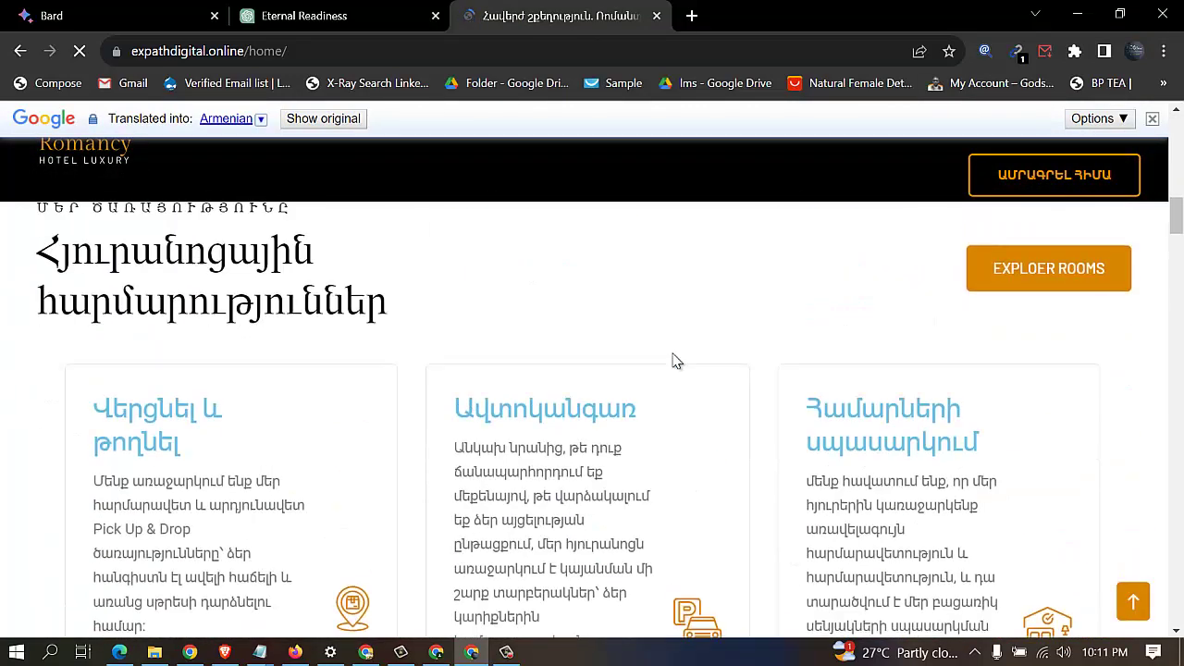
scroll(675, 361, "down", 2)
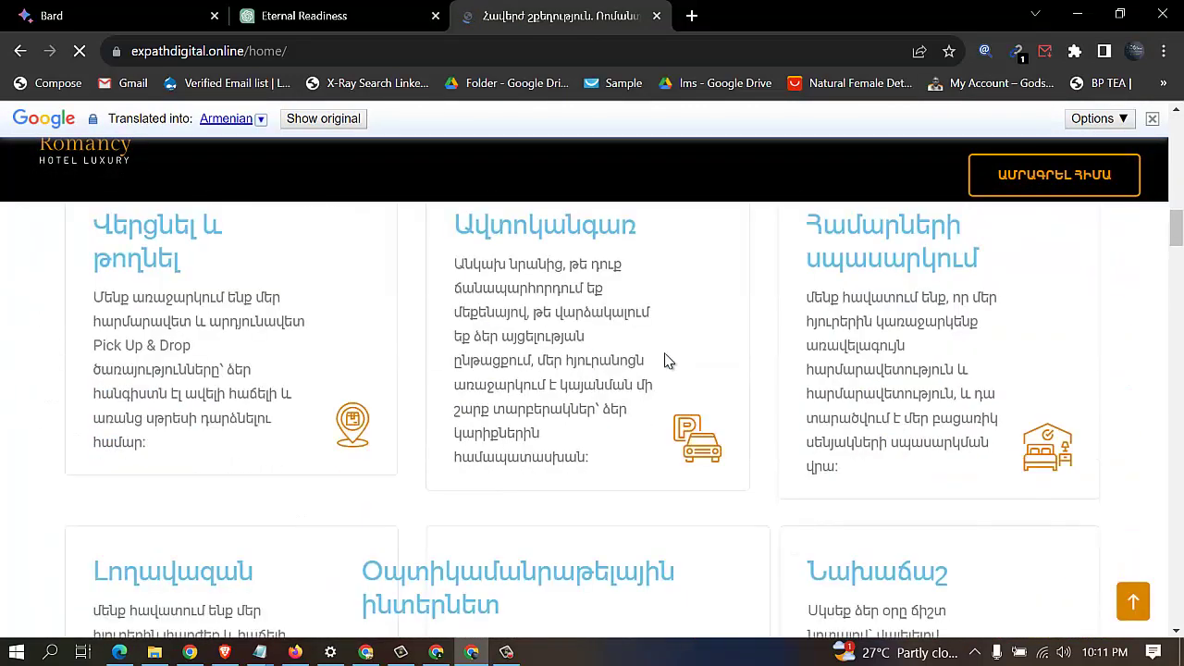
- Show the original English and turn off Chrome translation for this site
left_click(317, 120)
scroll(832, 283, "up", 8)
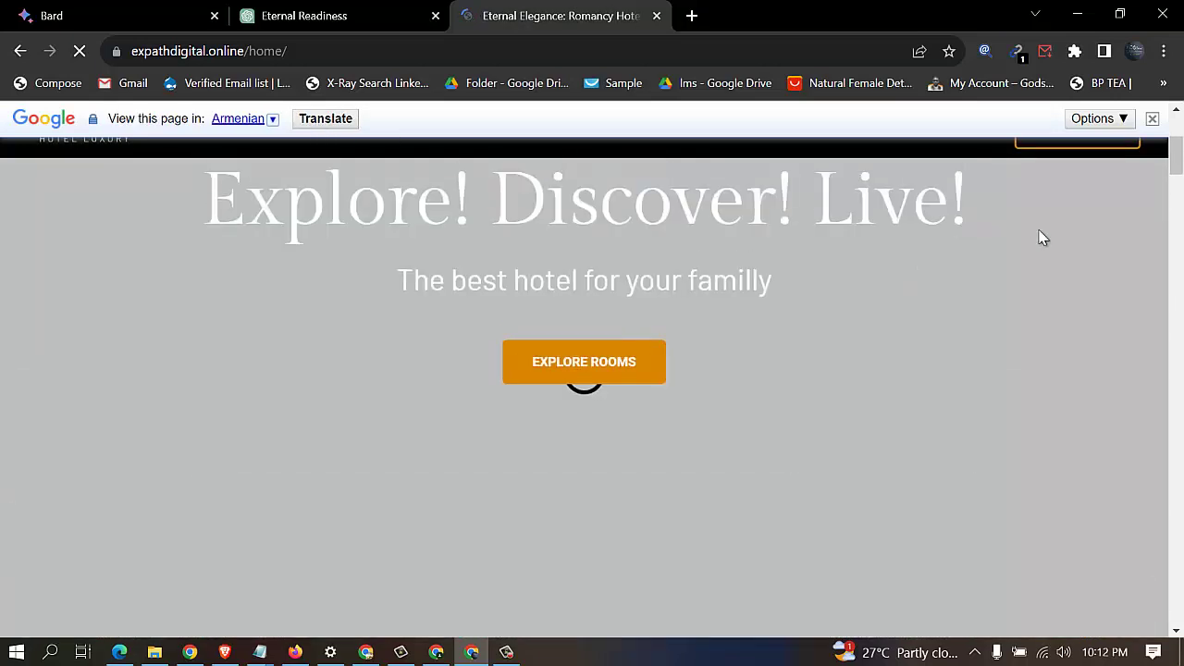
scroll(1024, 225, "up", 2)
left_click(1082, 118)
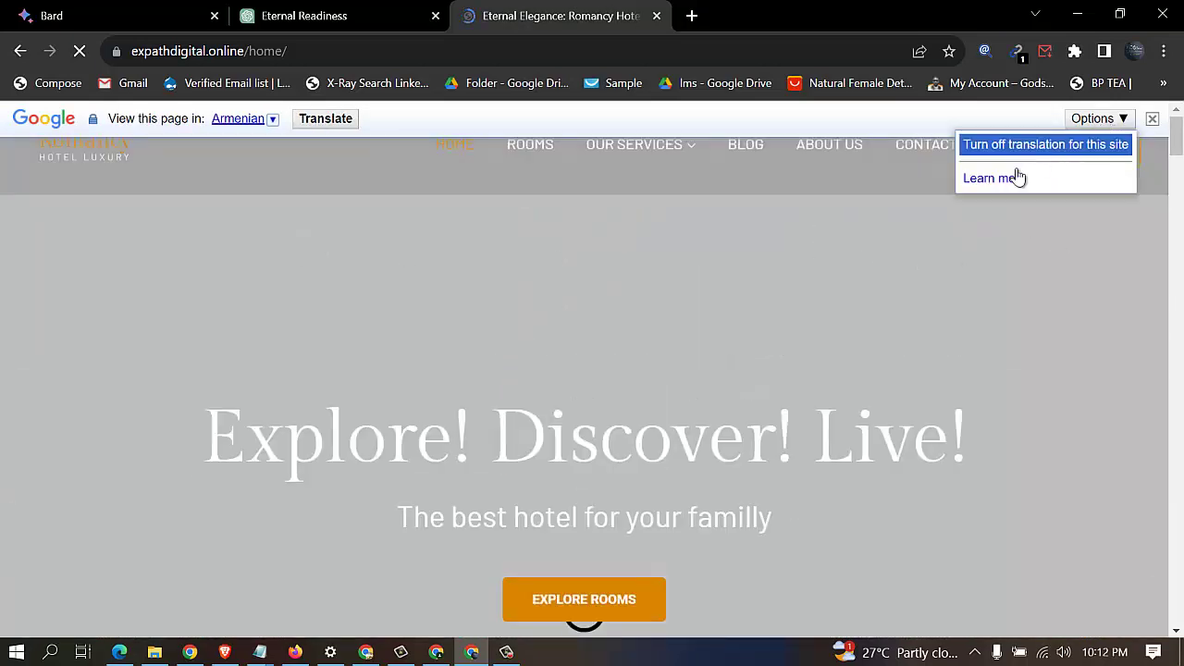
left_click(1012, 148)
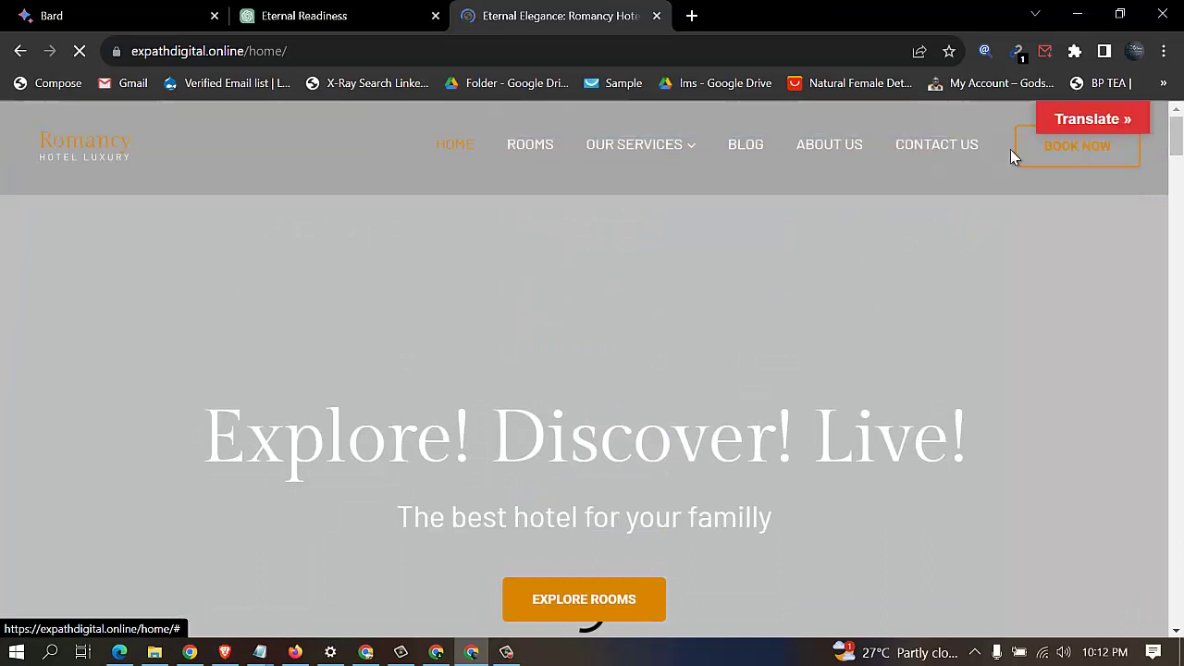
- Pick the Danish flag and browse translated sections like 'Afhent og aflever' and 'Parkeringsplads'
left_click(1084, 123)
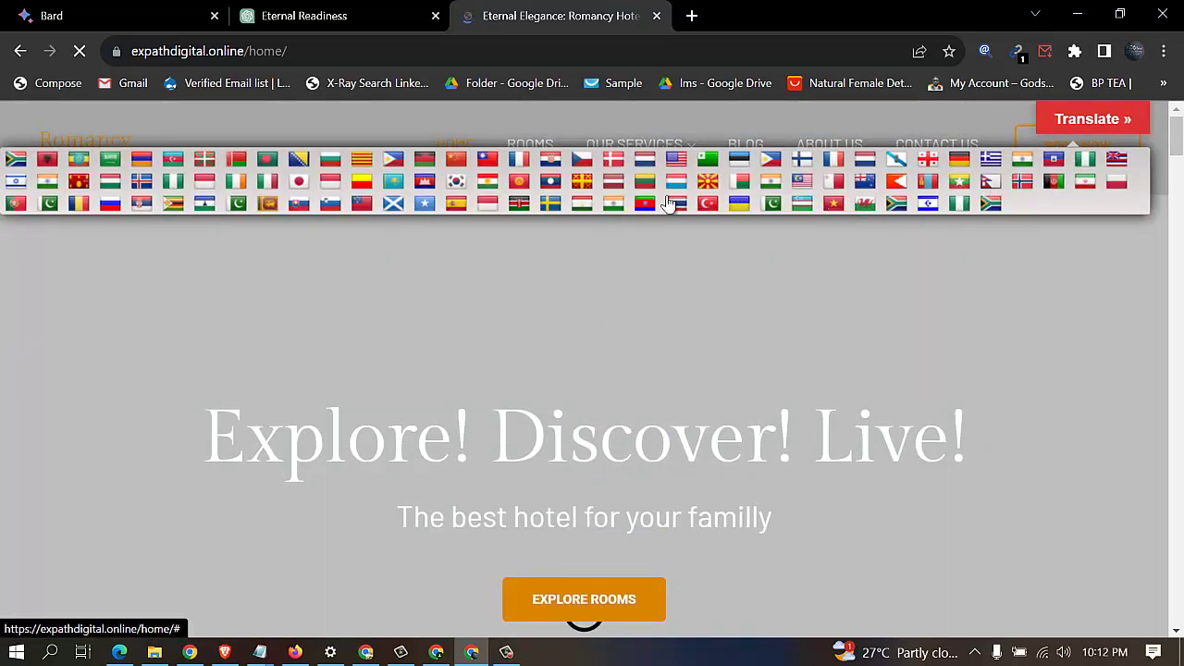
left_click(607, 163)
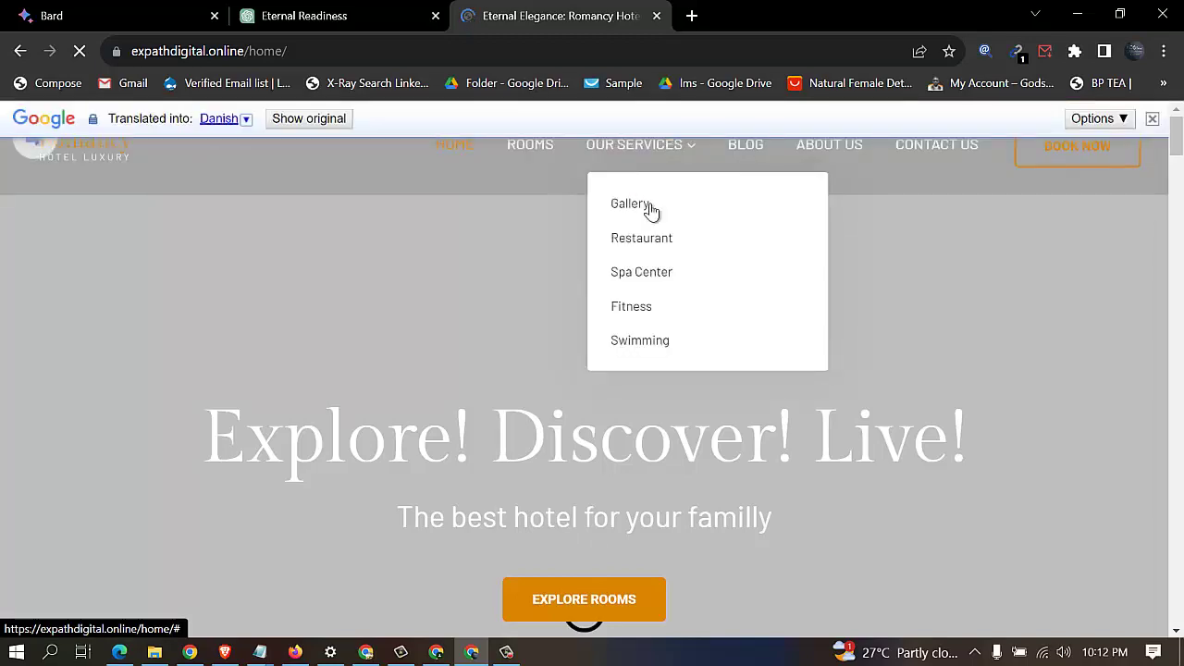
scroll(564, 277, "down", 9)
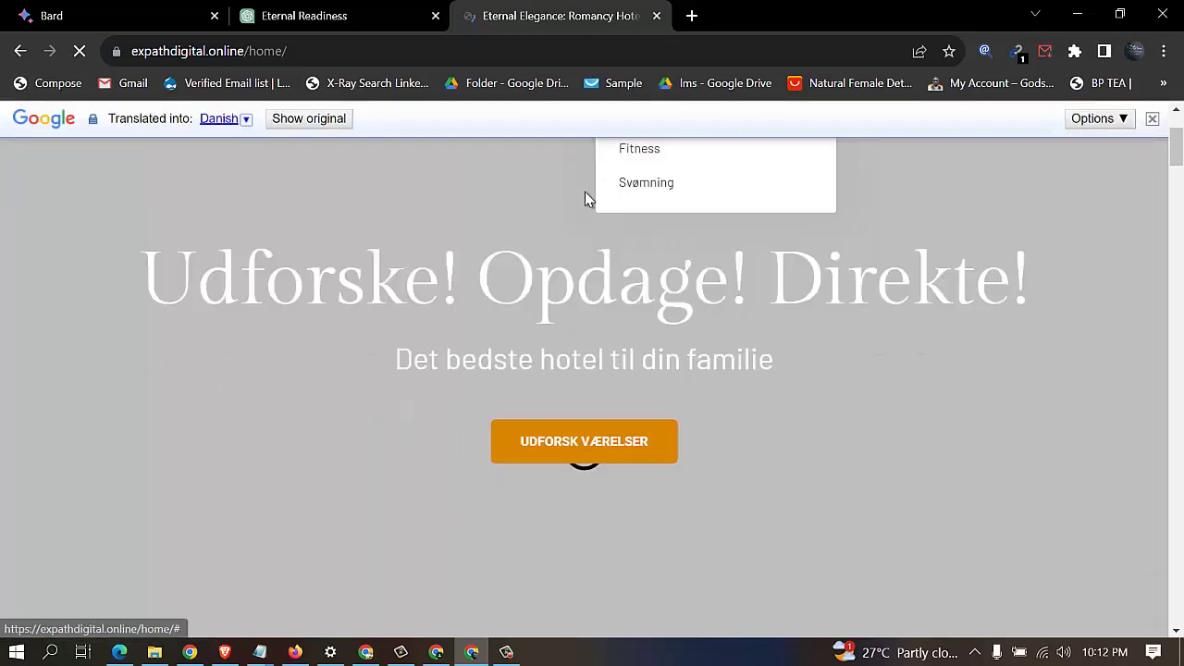
scroll(554, 347, "down", 5)
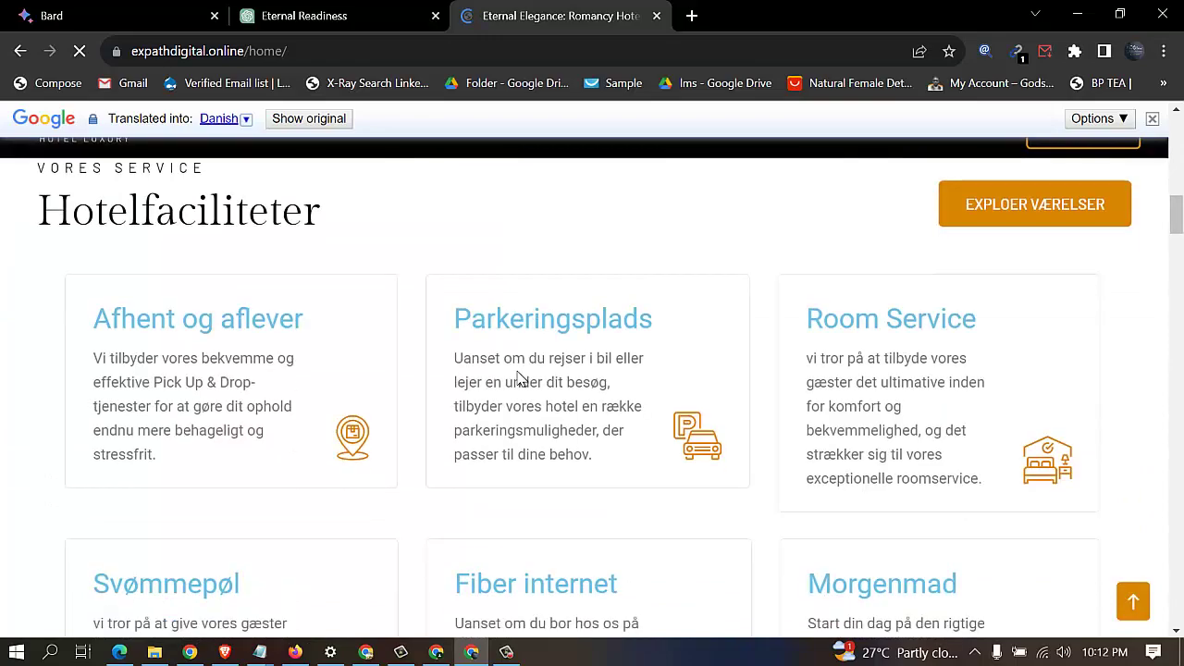
scroll(602, 287, "down", 10)
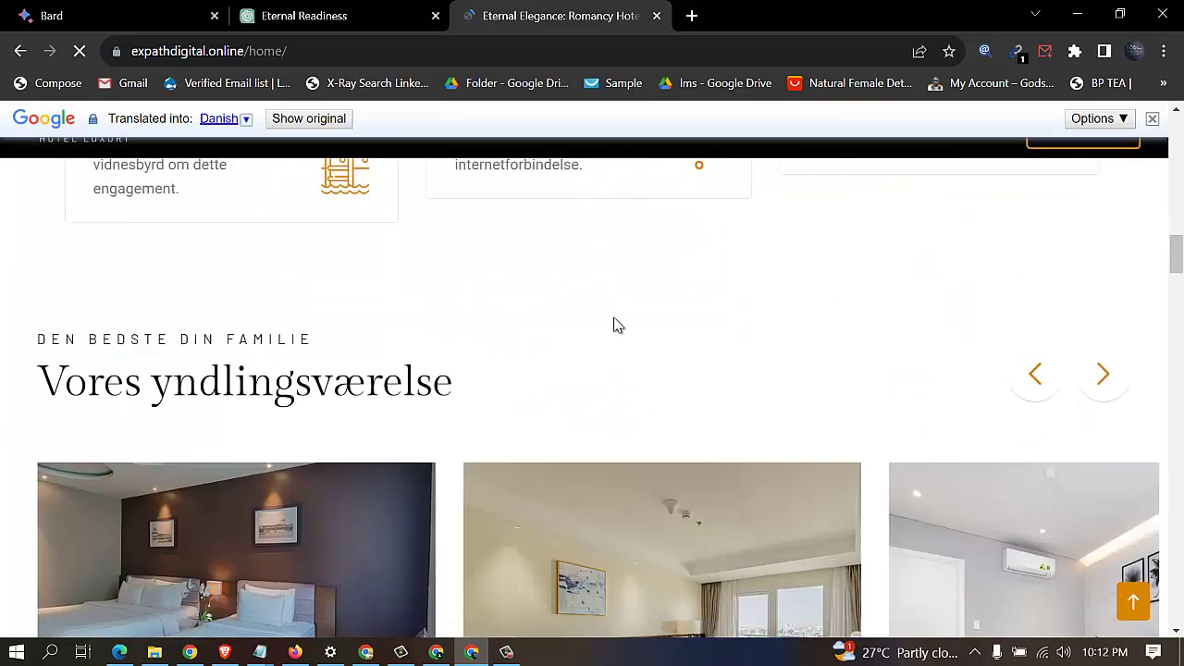
scroll(647, 306, "down", 15)
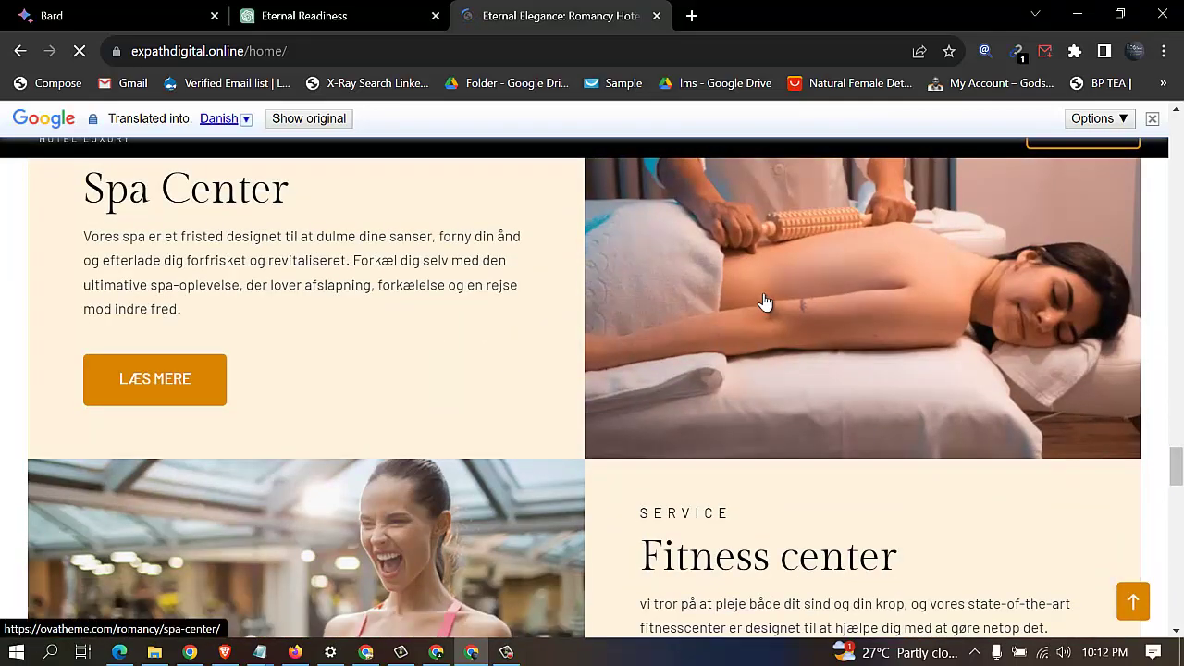
scroll(948, 296, "up", 15)
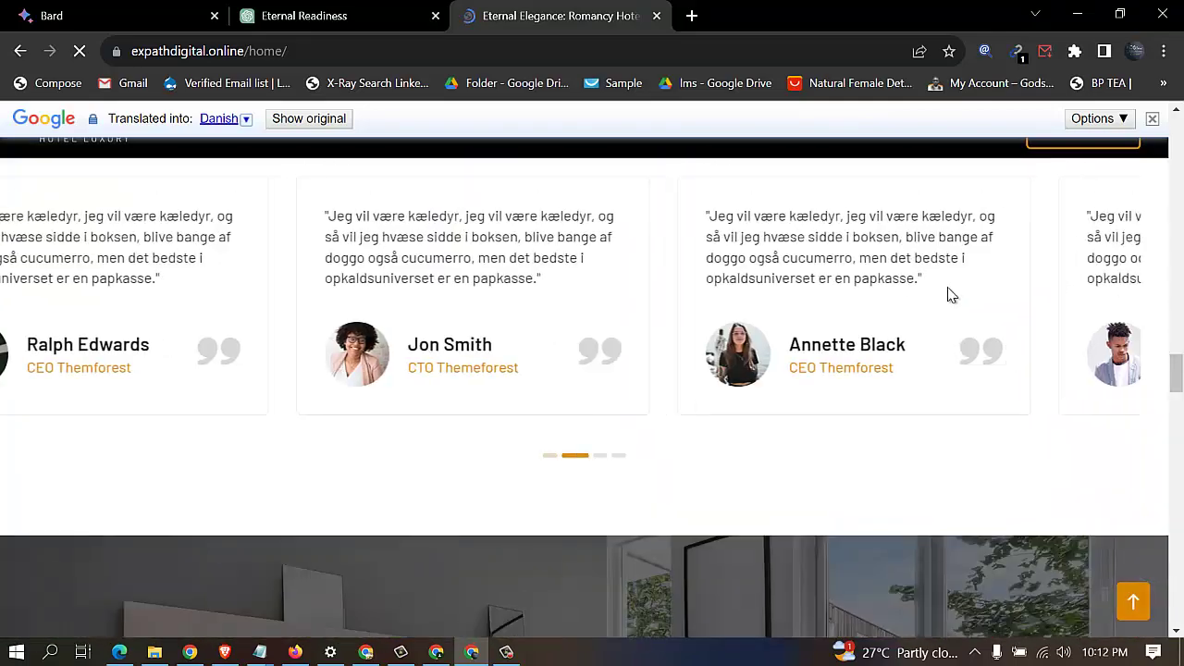
scroll(950, 299, "up", 10)
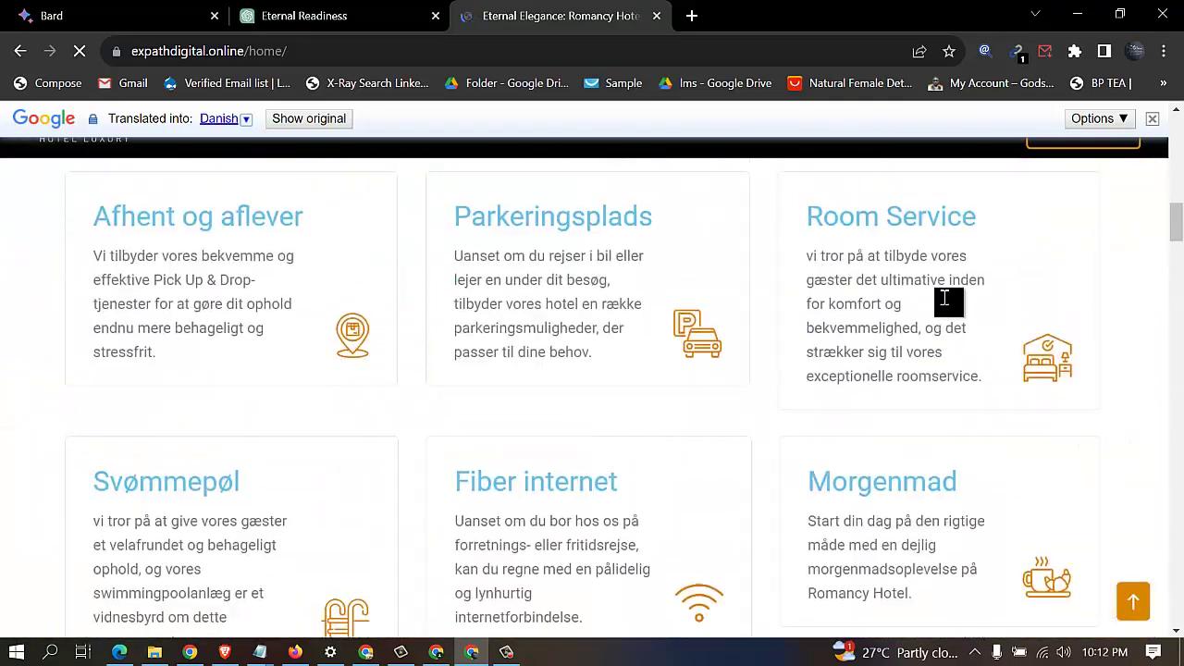